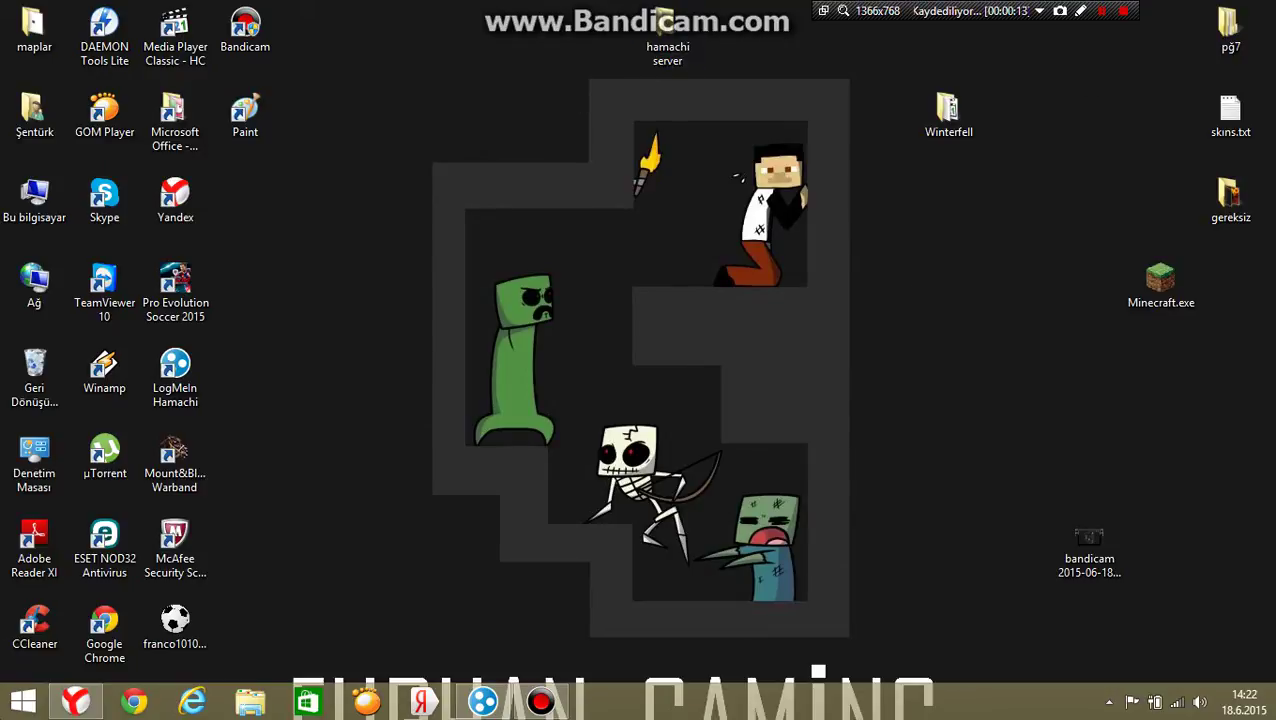
Download minecraft_server.1.7.2(2) from its MediaFire page, then open the desktop's hamachi server folder.
click(34, 462)
click(76, 701)
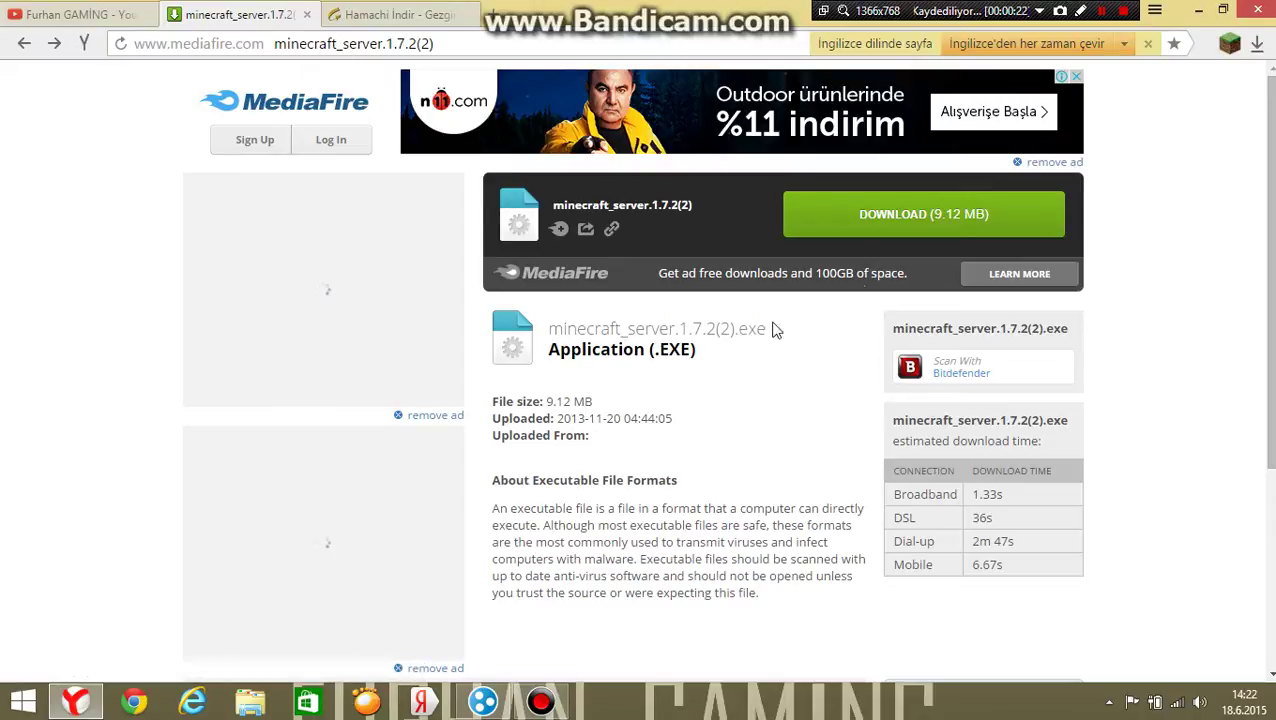
click(912, 218)
click(1198, 10)
double_click(667, 40)
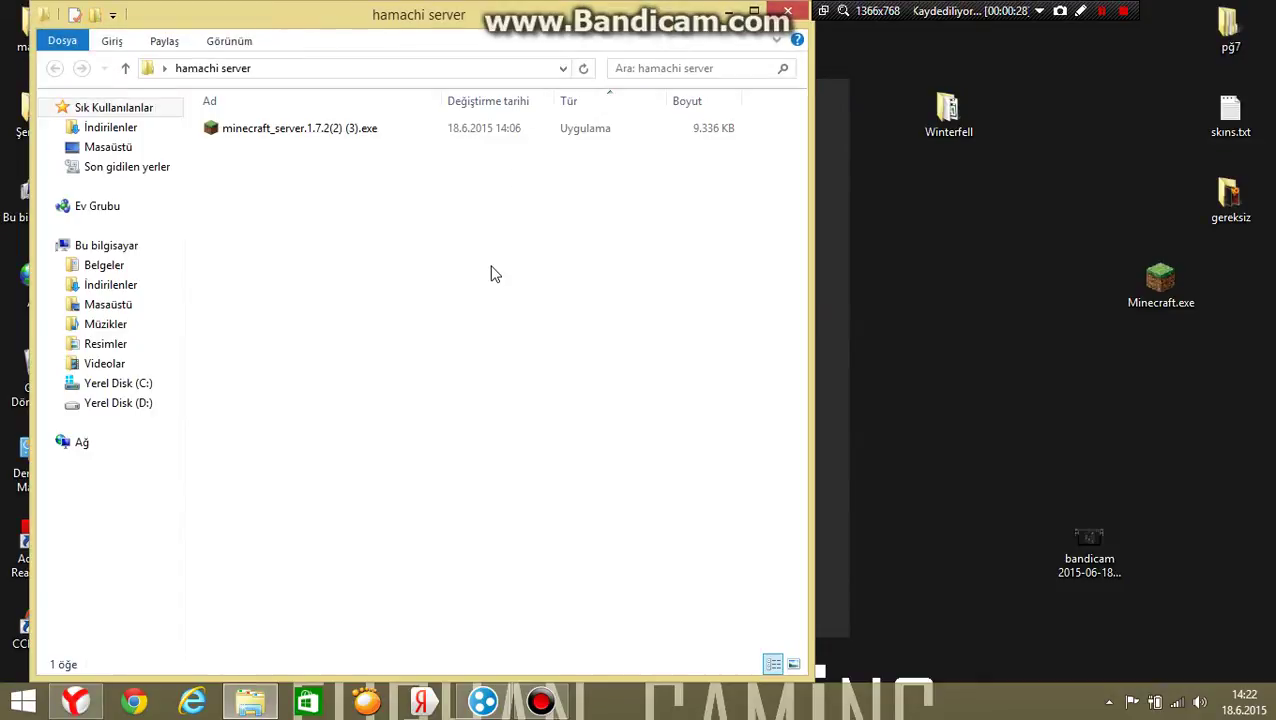
Run minecraft_server.1.7.2(2) (3).exe once so it generates world, logs and server.properties.
double_click(386, 130)
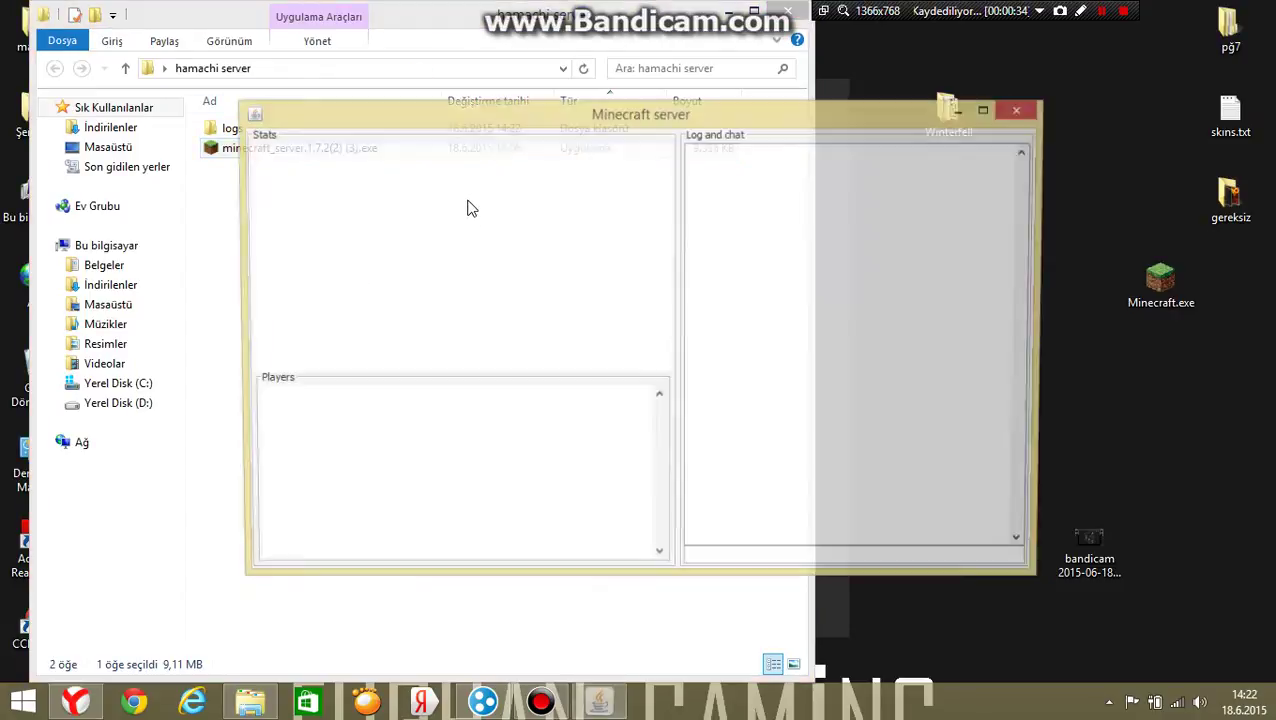
drag(781, 124, 869, 149)
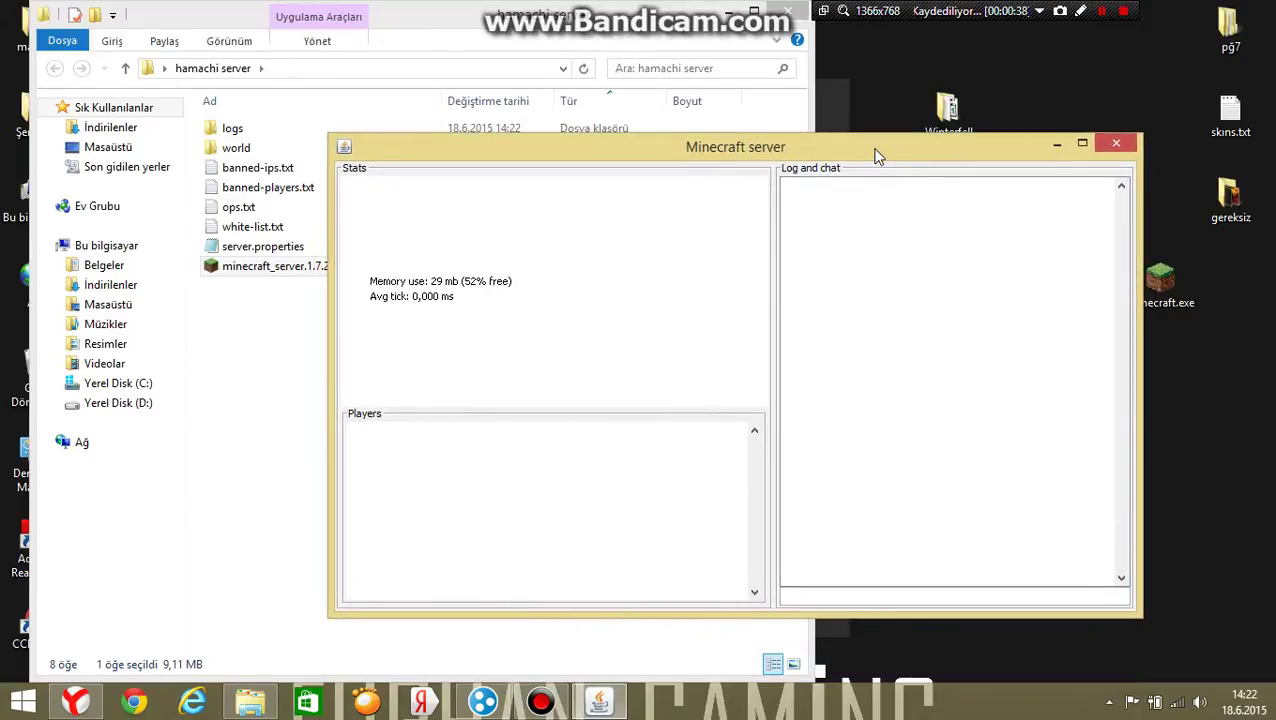
click(424, 27)
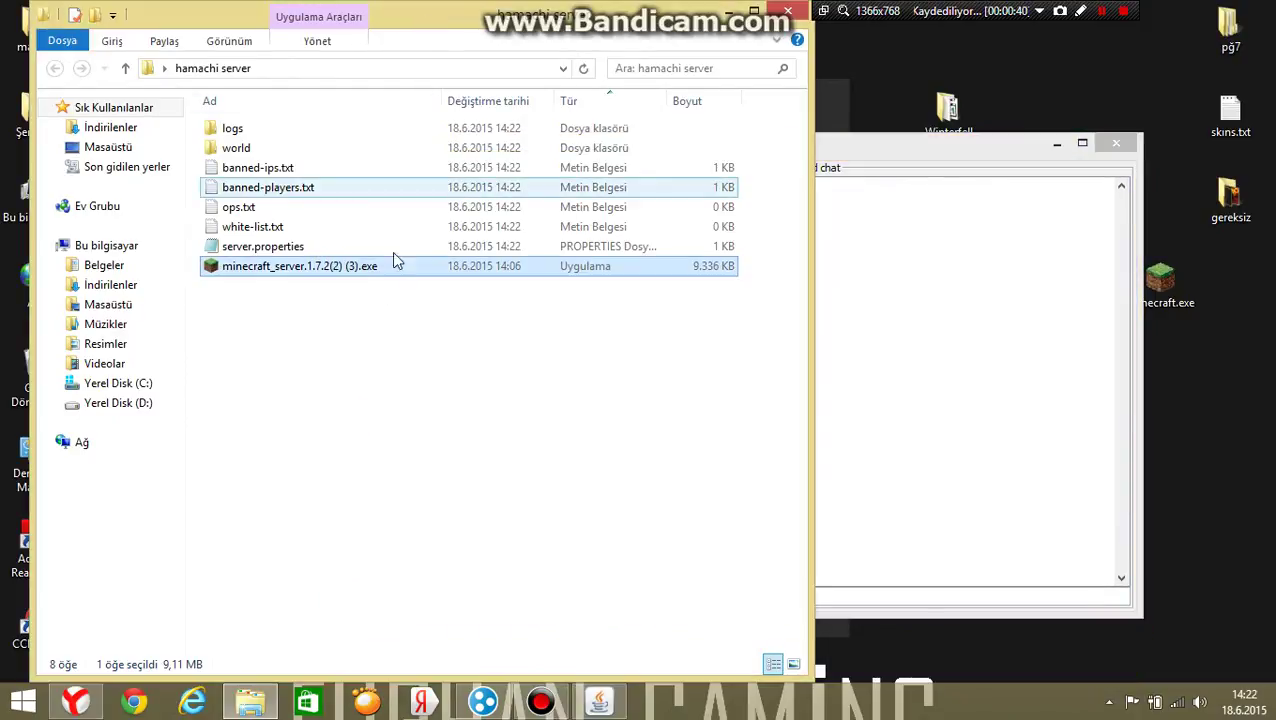
Check the Hamachi download page in the browser, then return to the hamachi server folder.
click(77, 702)
click(413, 12)
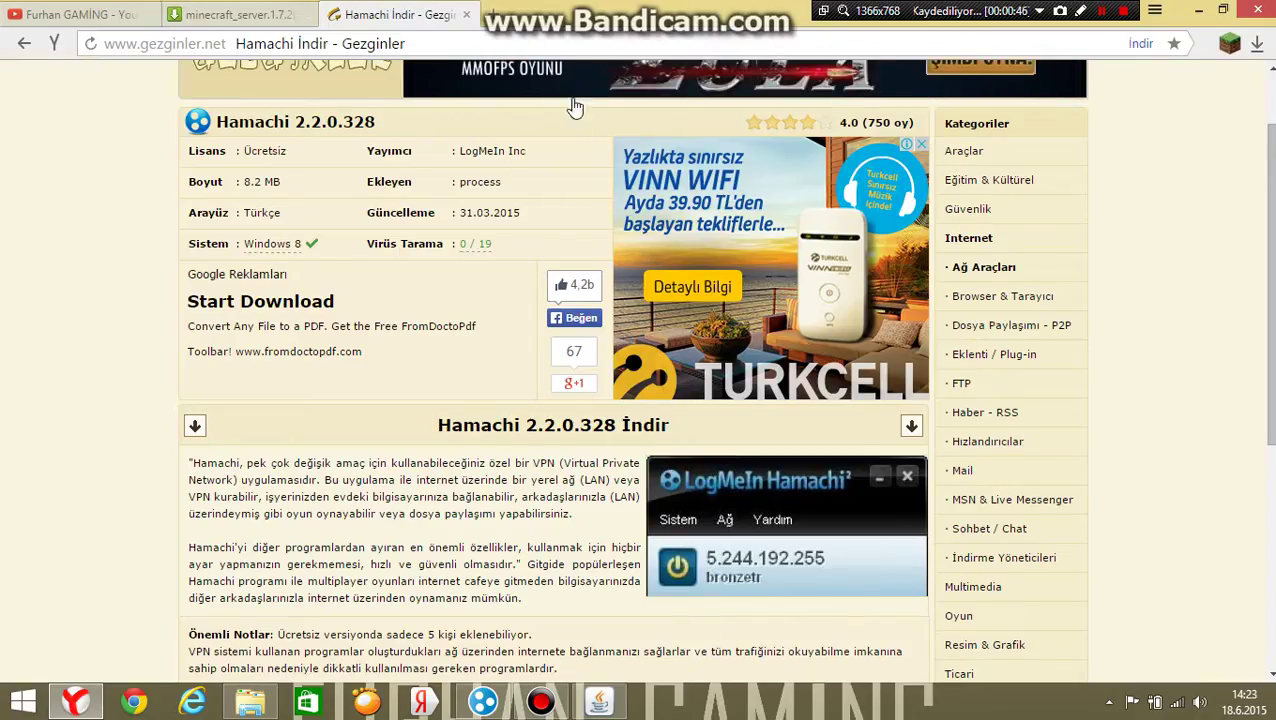
scroll(562, 356, down, 1)
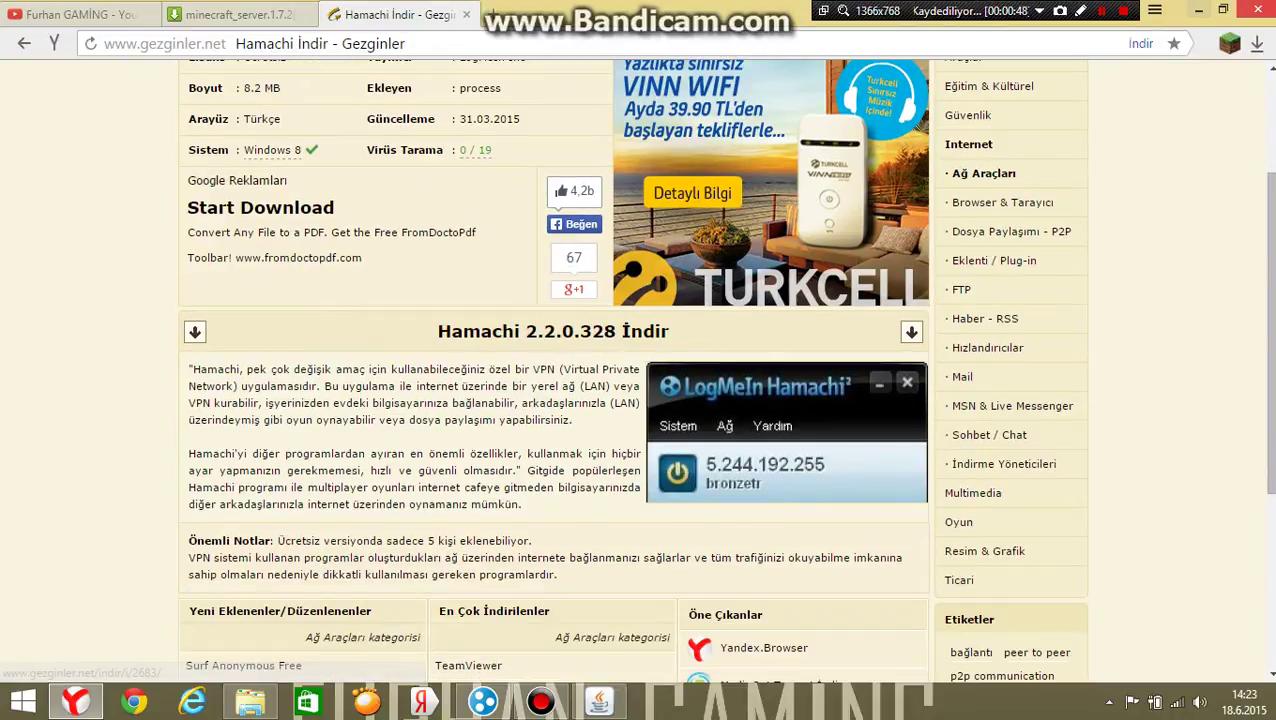
key(alt+Tab)
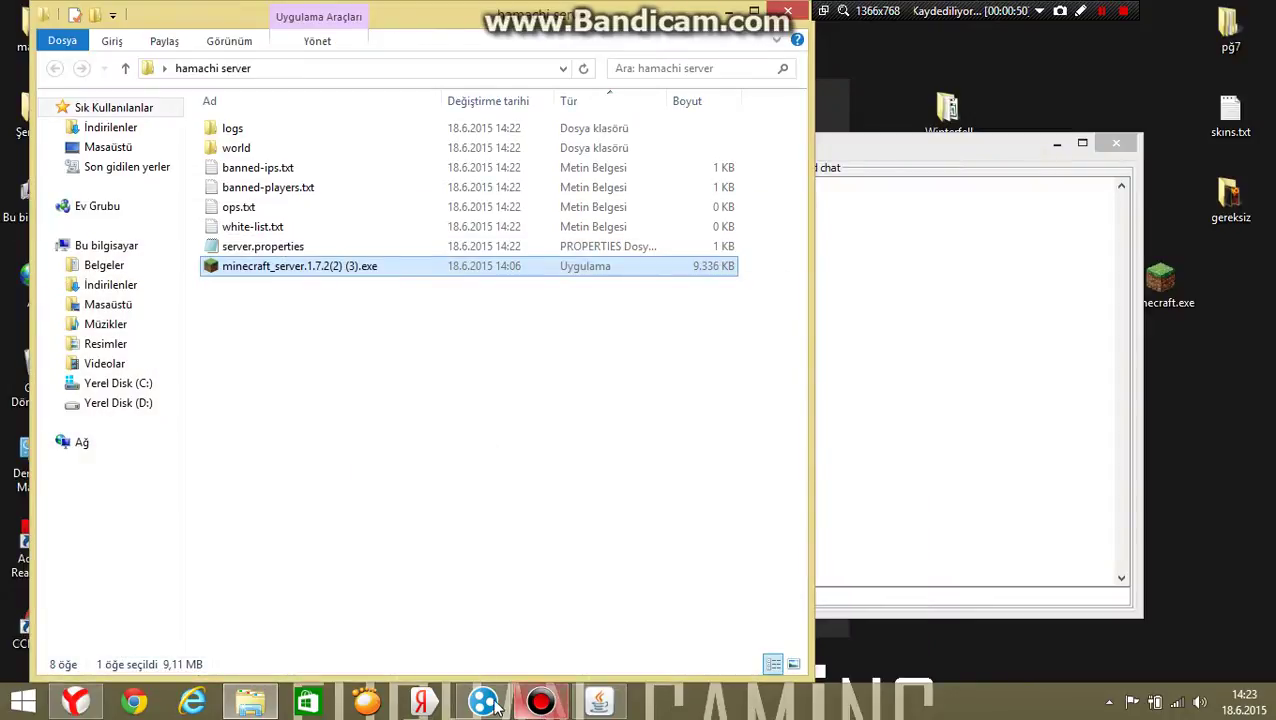
Open server.properties in Notepad and bring up Hamachi showing this computer online.
click(484, 701)
click(488, 703)
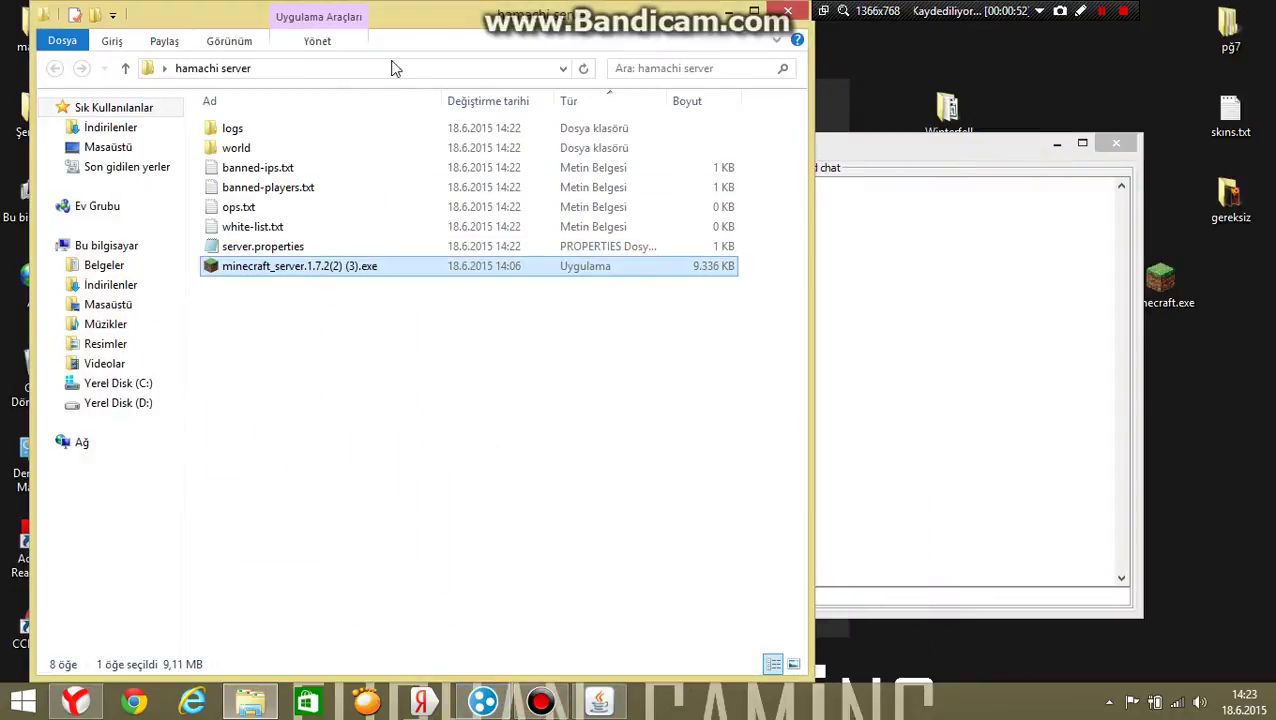
click(303, 248)
double_click(303, 246)
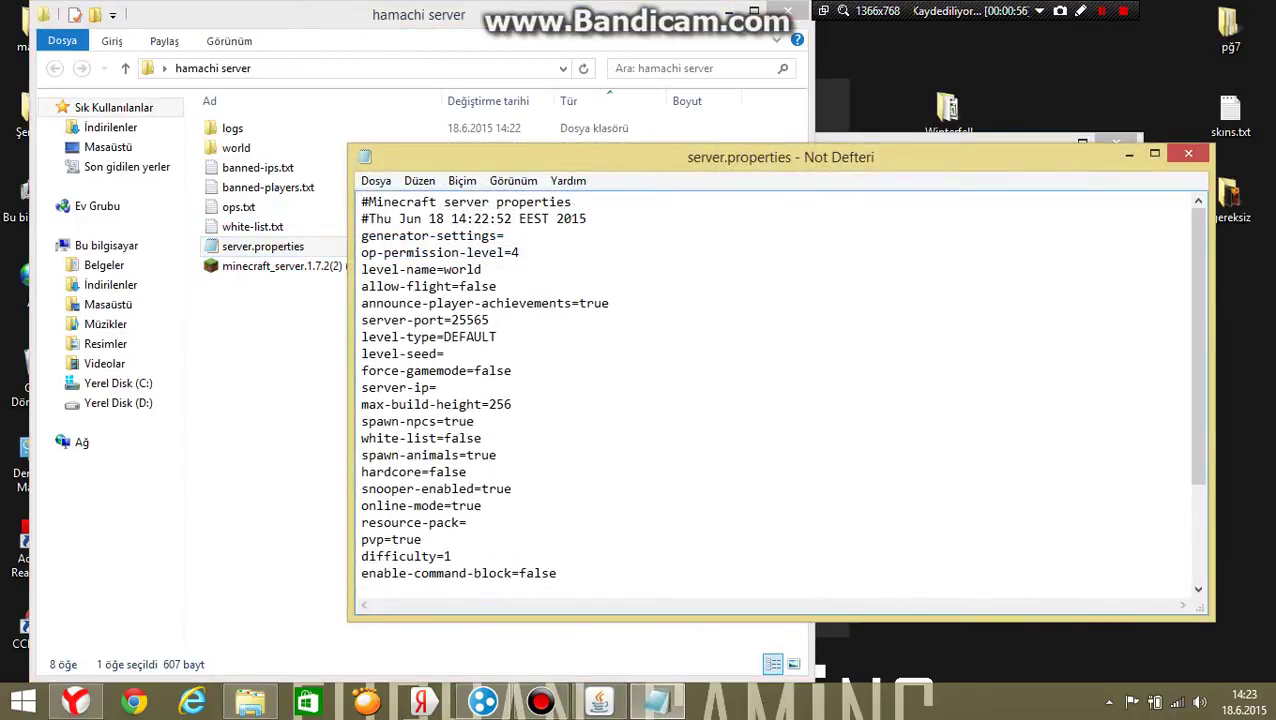
scroll(780, 390, down, 1)
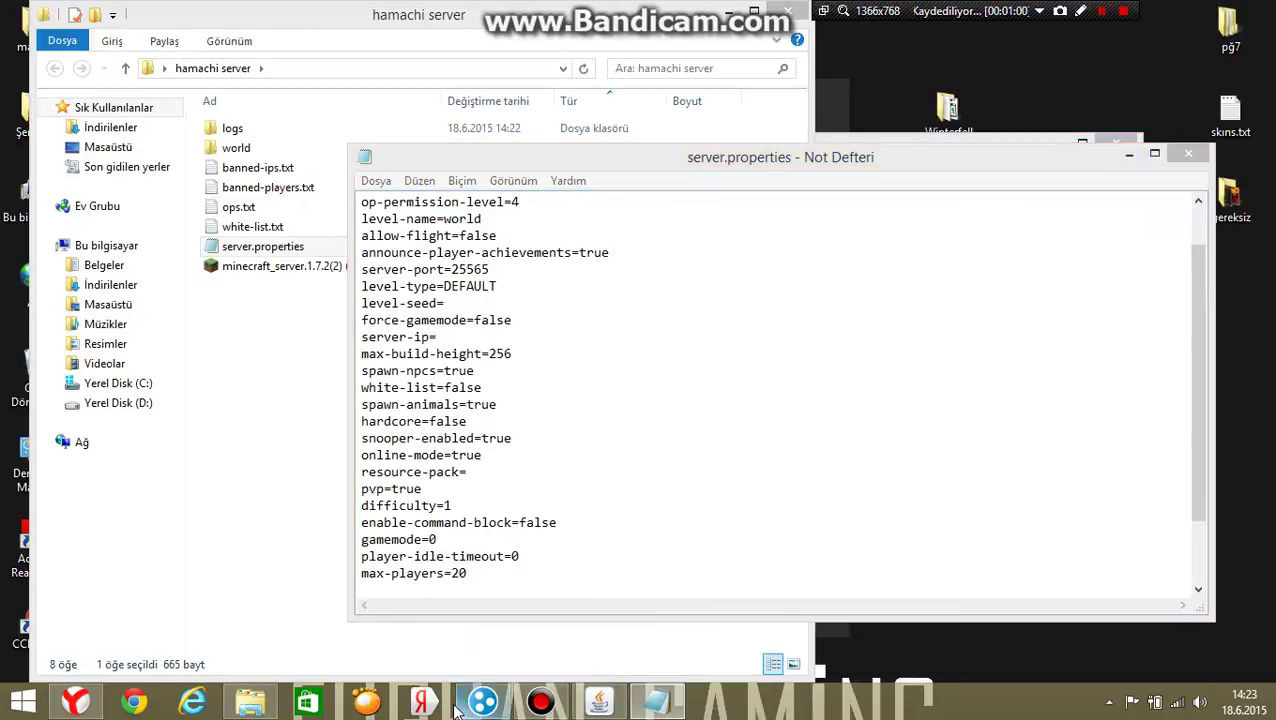
click(492, 694)
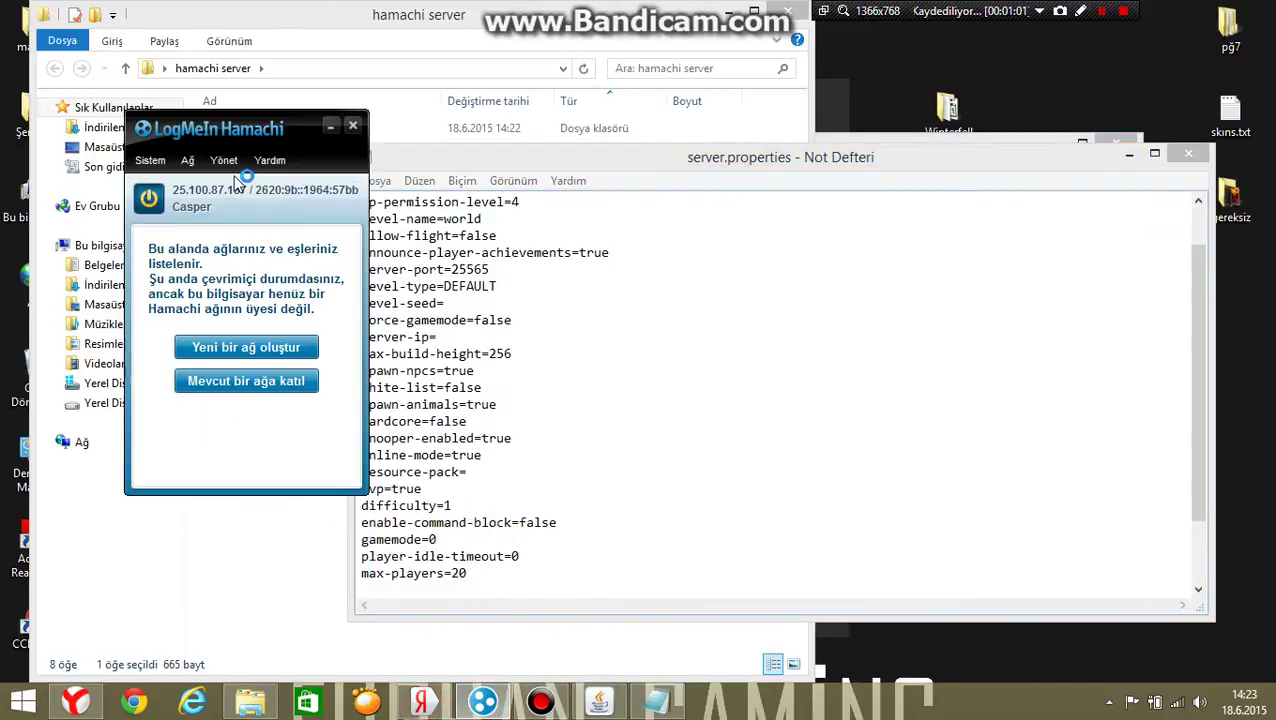
Copy the Hamachi IPv4 address 25.100.87.187 with IPv4 Adreslerini Kopyala.
right_click(221, 194)
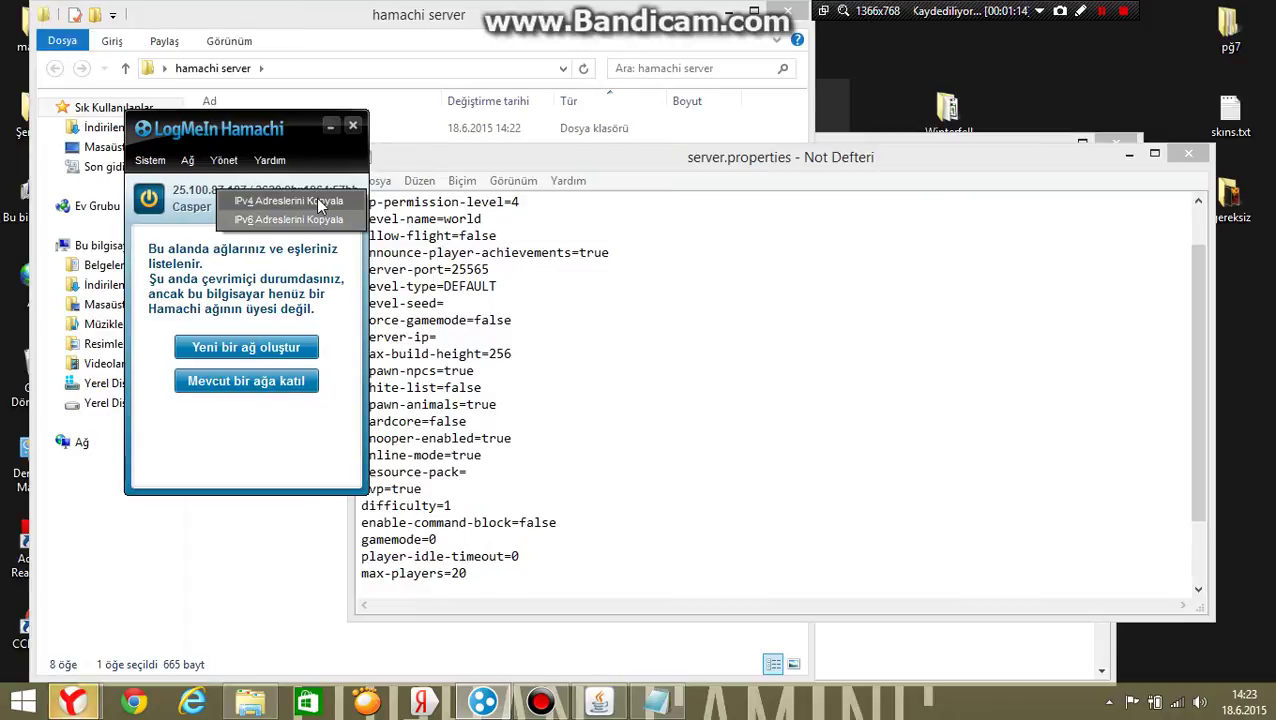
click(318, 203)
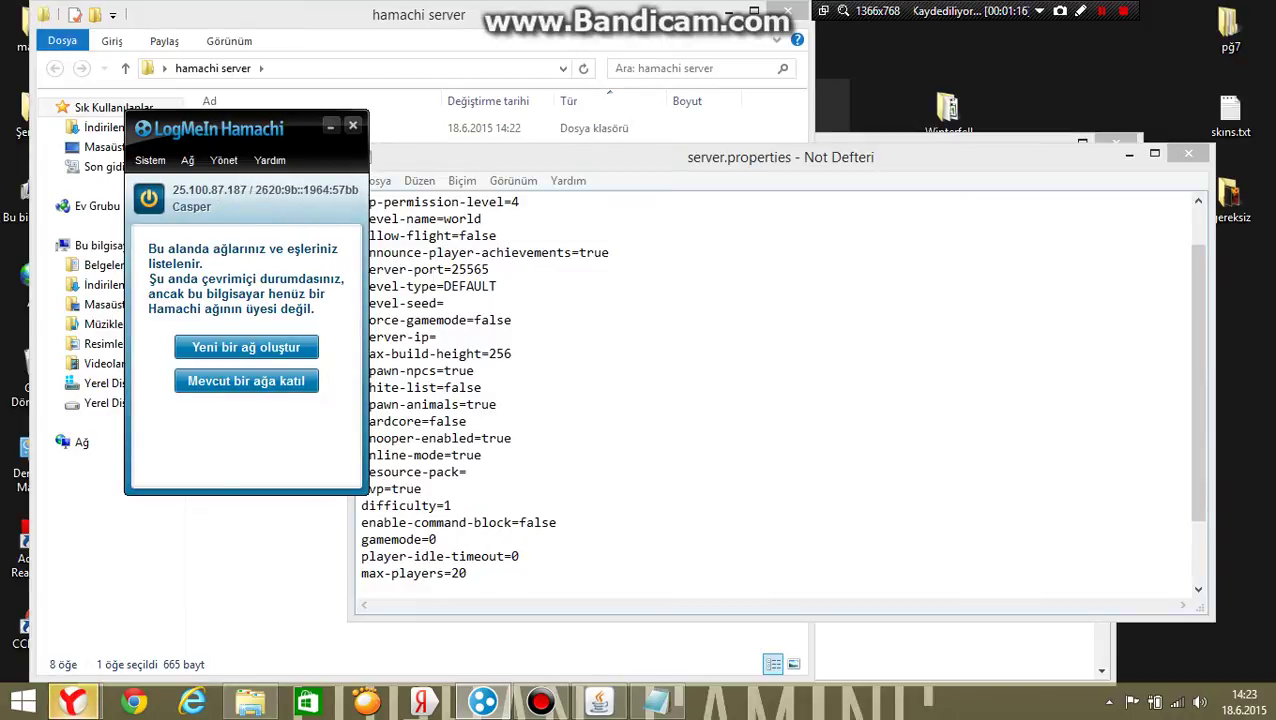
Set server-ip=25.100.87.187 and online-mode=false in server.properties, and save the file.
click(436, 337)
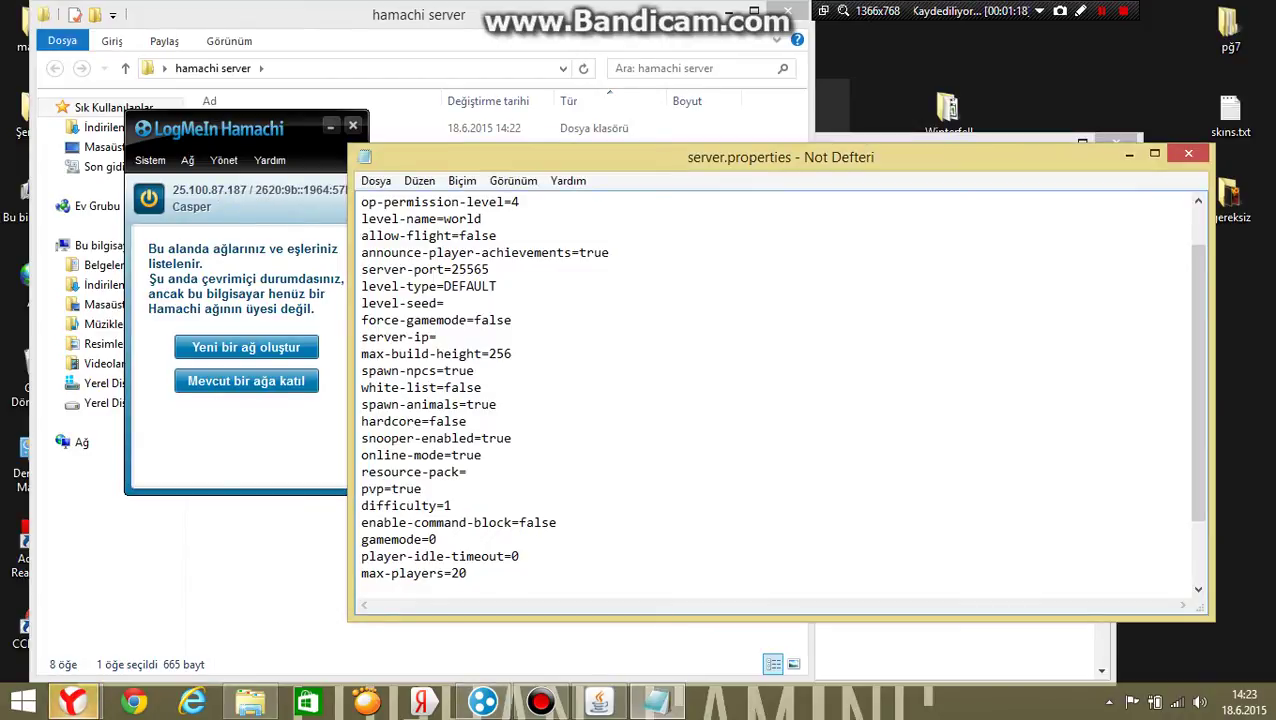
text(25.100.87.187)
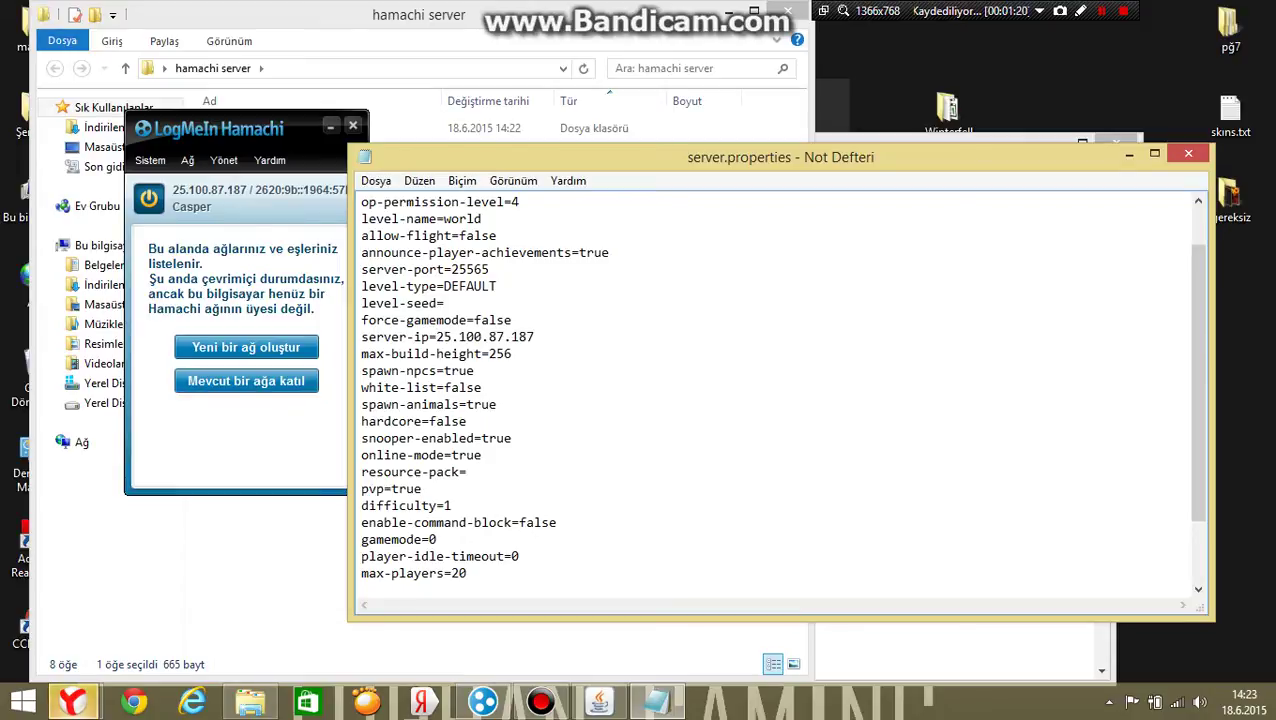
scroll(780, 390, down, 2)
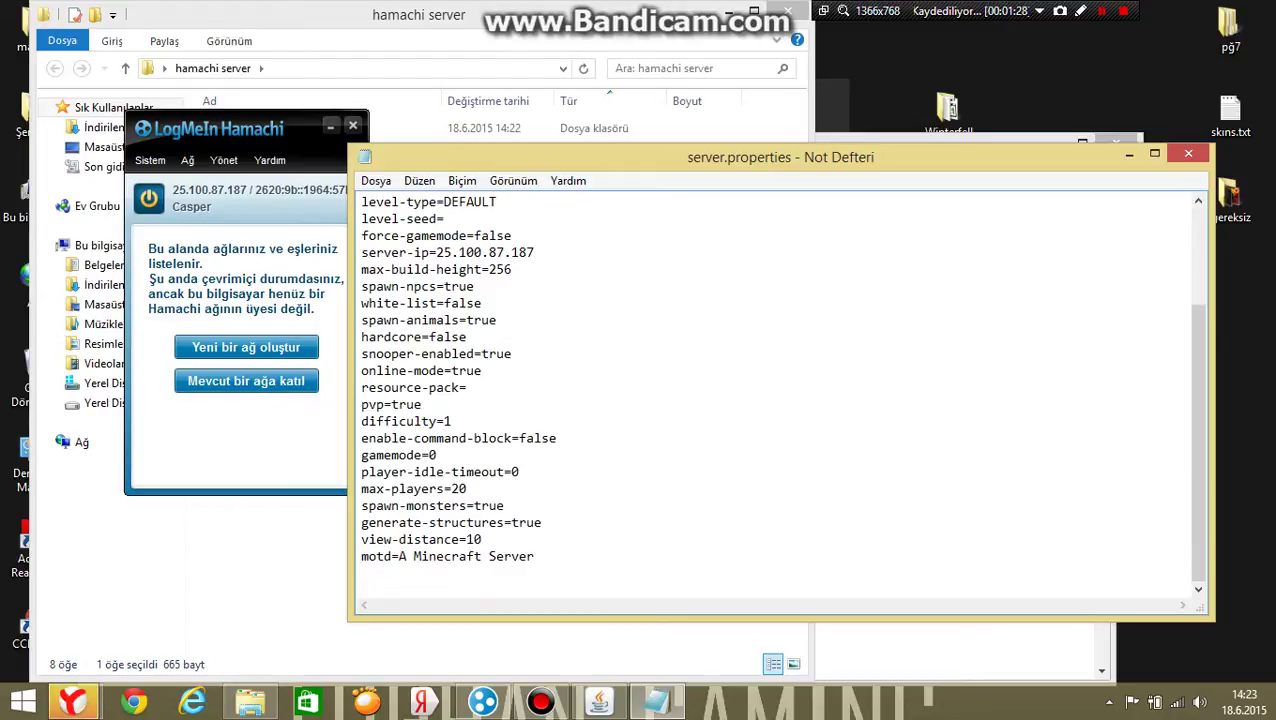
key(BackSpace)
key(BackSpace)
key(BackSpace)
click(1188, 156)
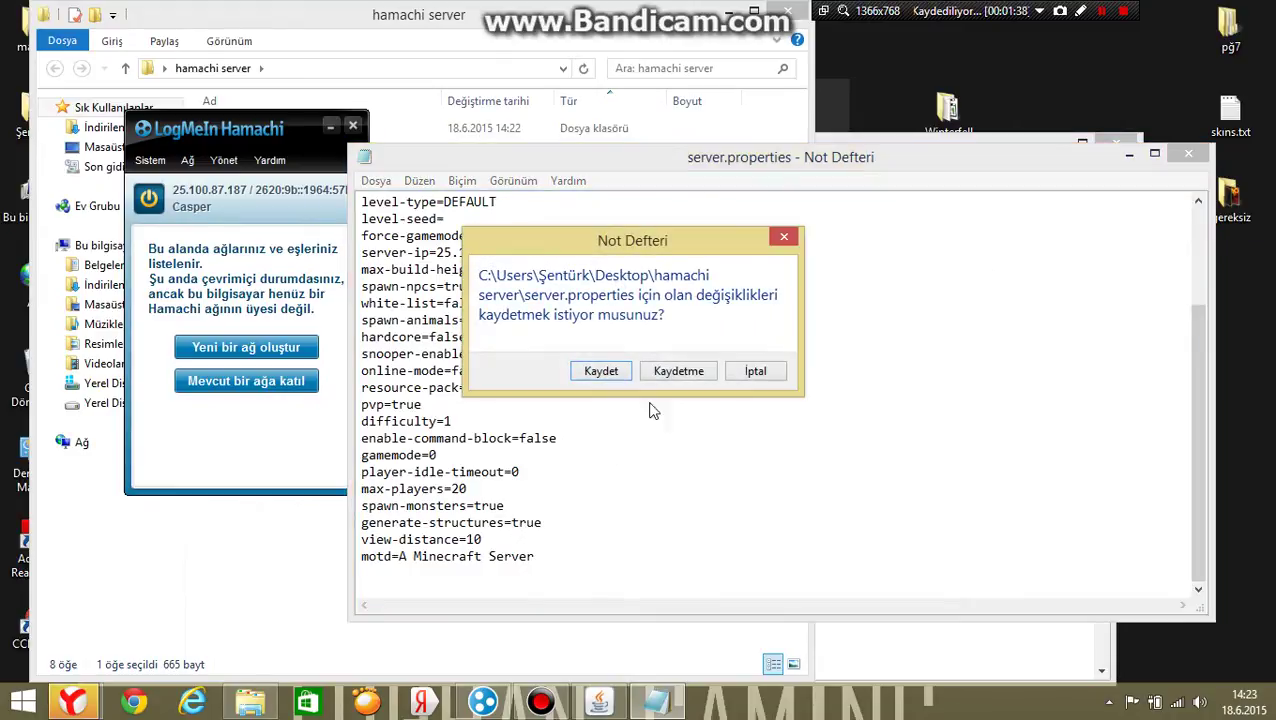
click(610, 372)
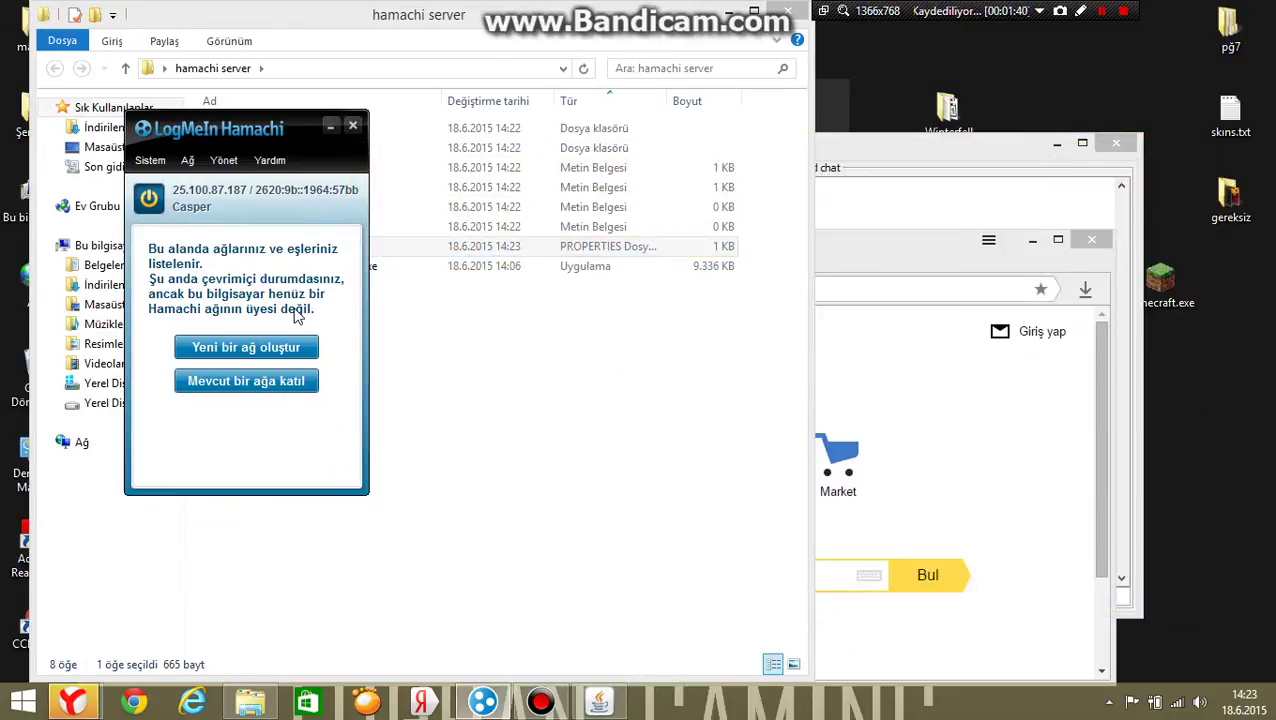
drag(287, 125, 453, 177)
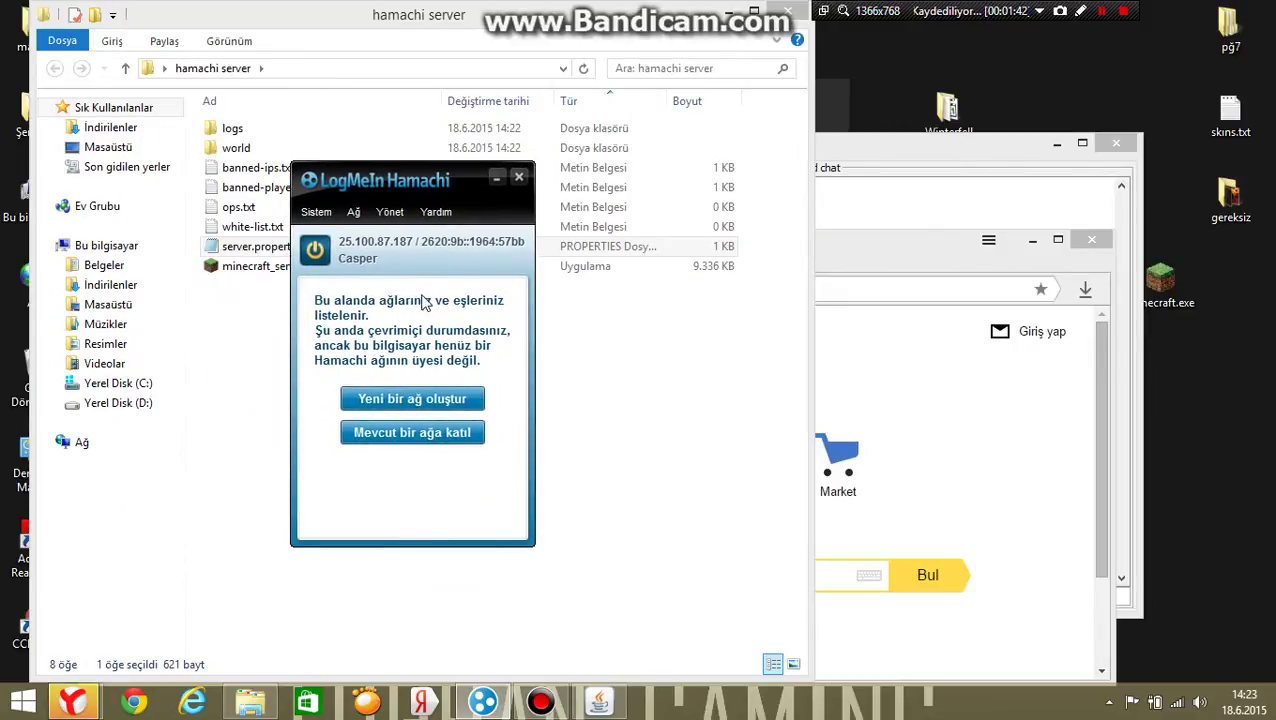
click(1076, 238)
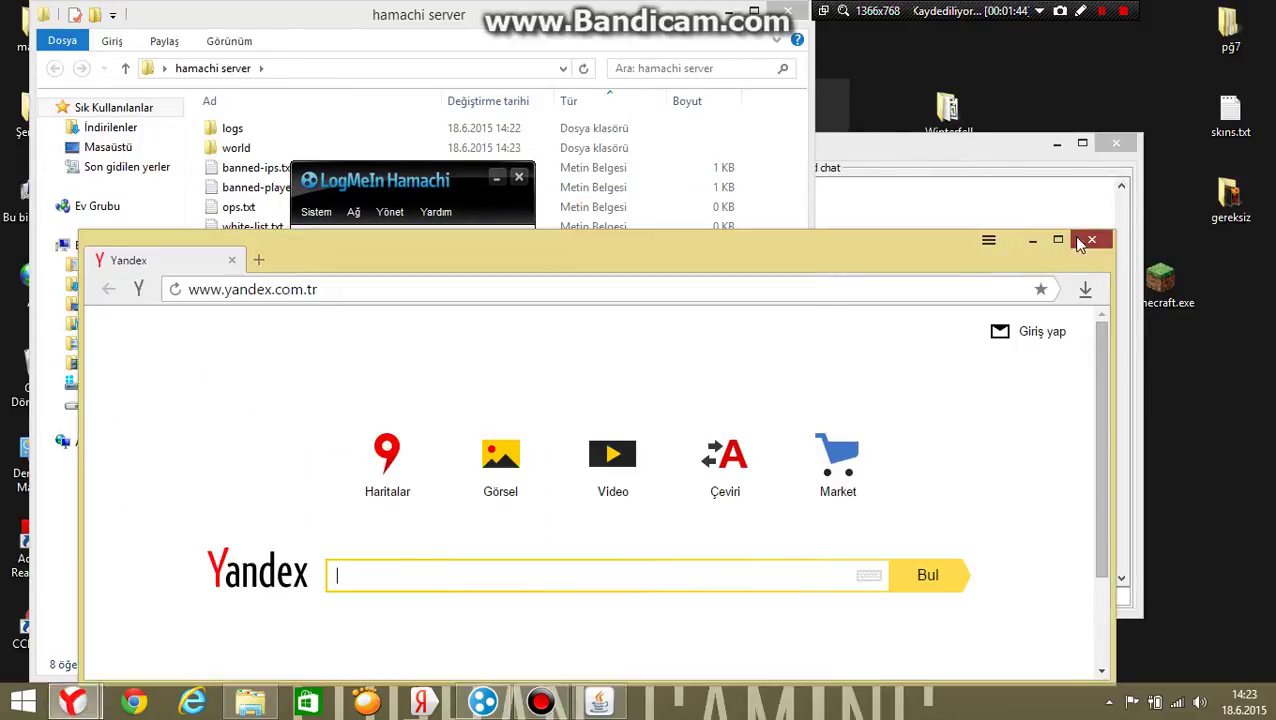
click(422, 392)
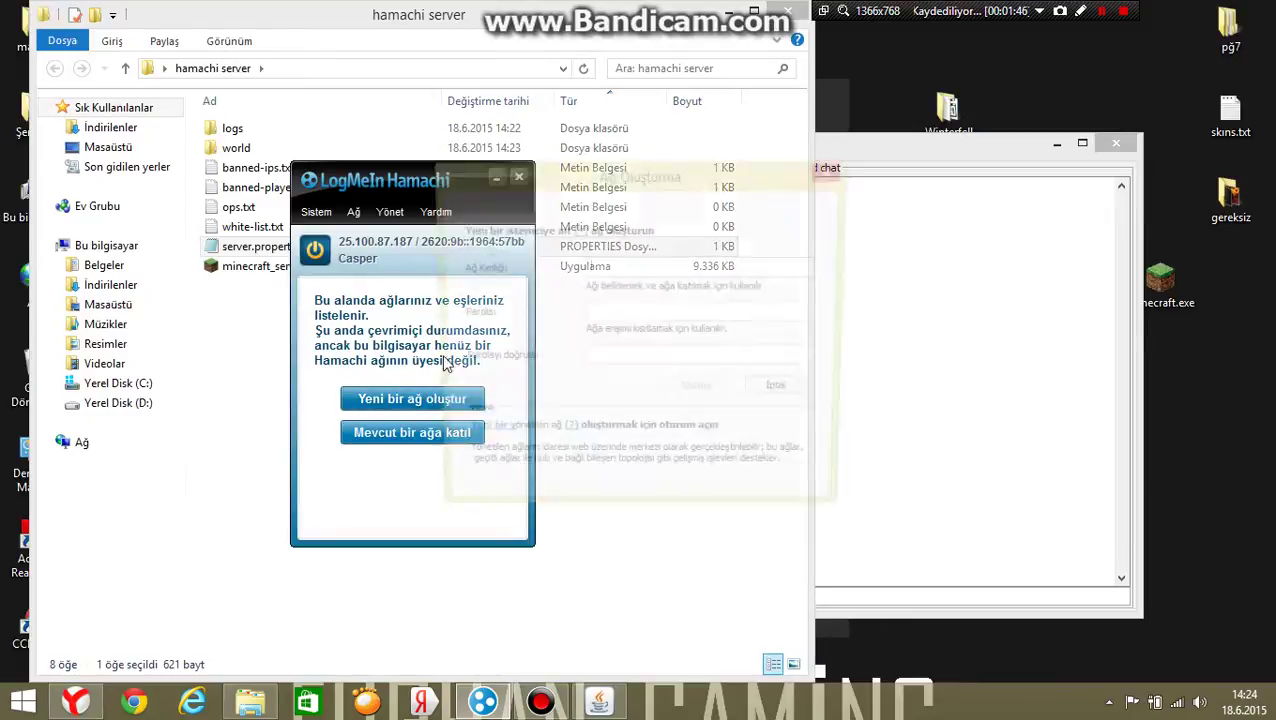
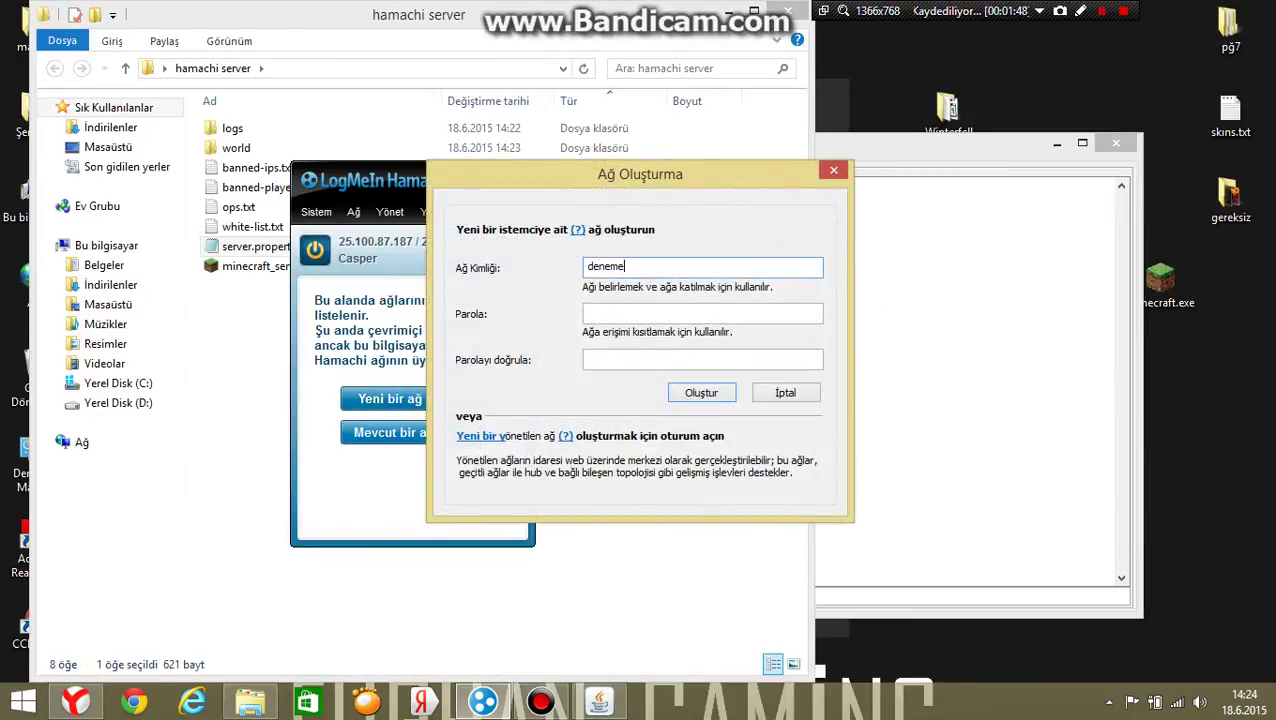
key(Tab)
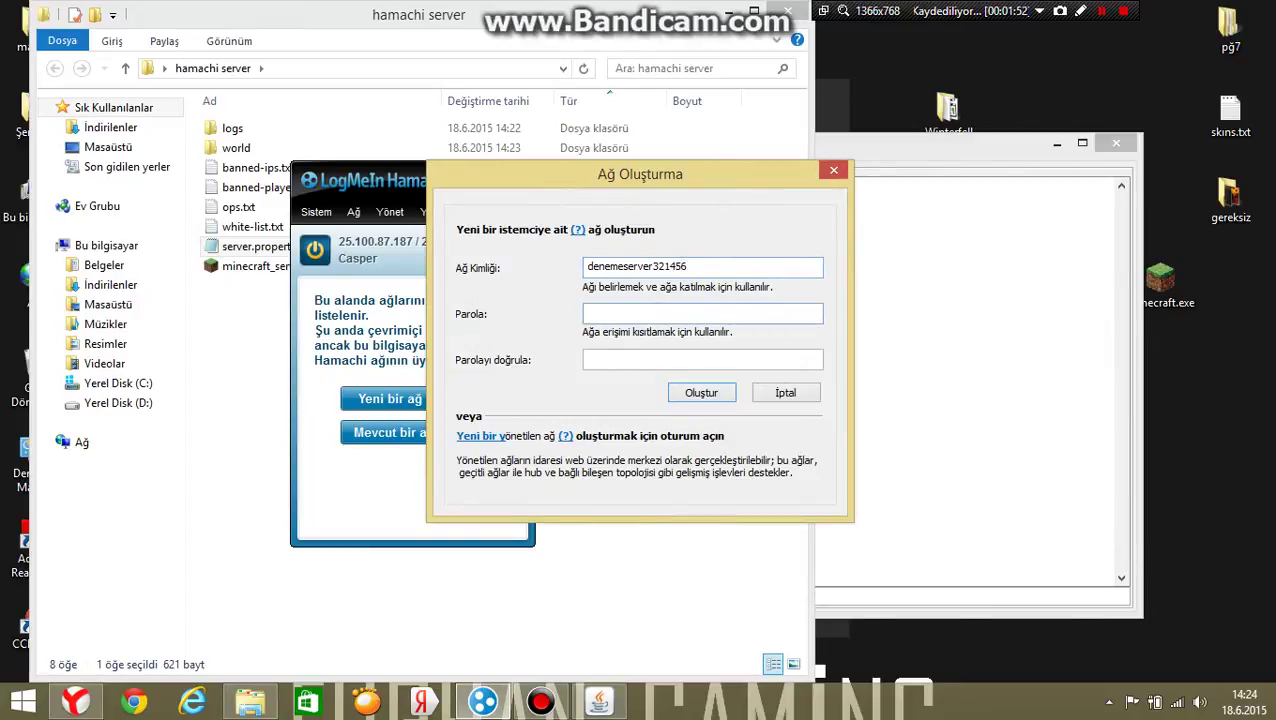
click(588, 359)
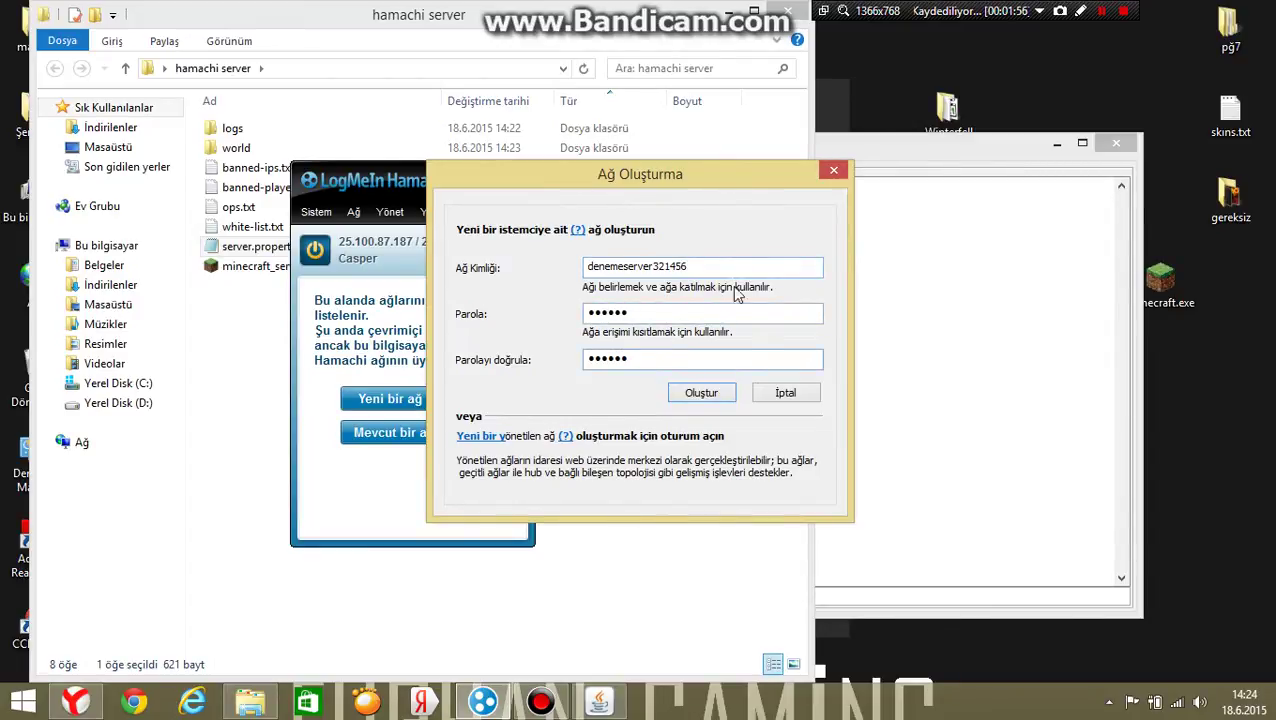
click(704, 394)
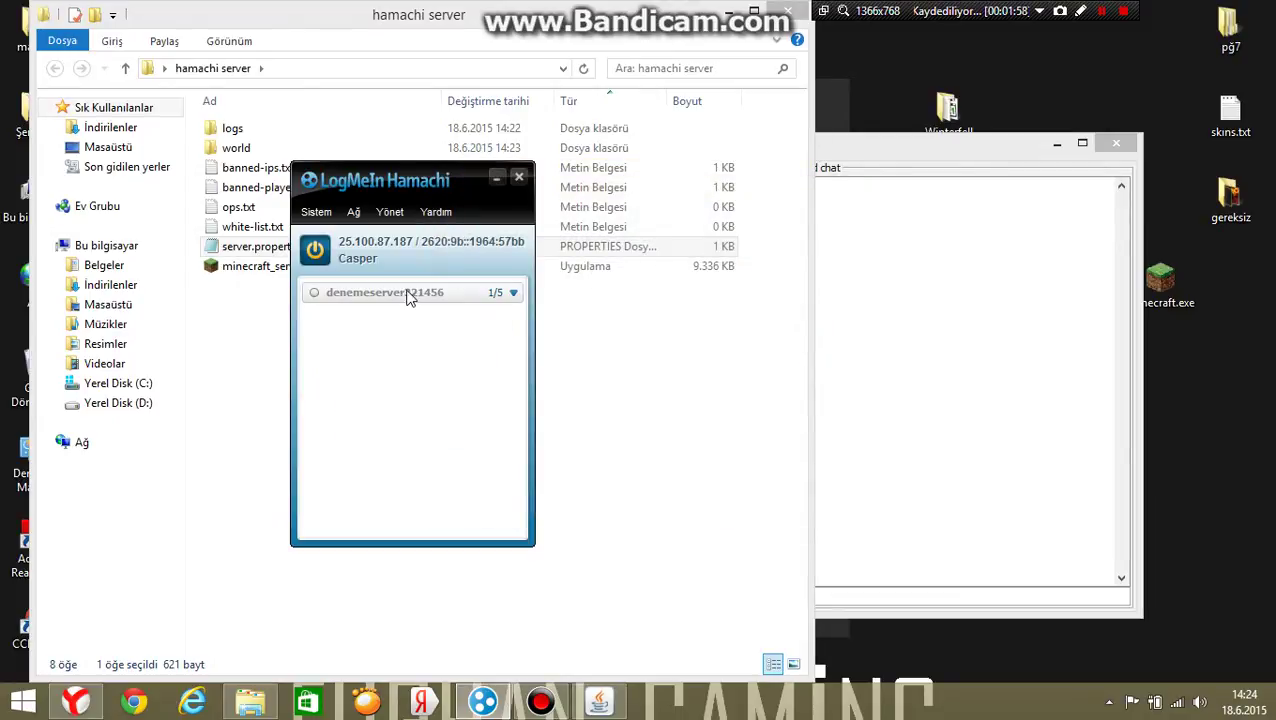
click(356, 213)
click(384, 257)
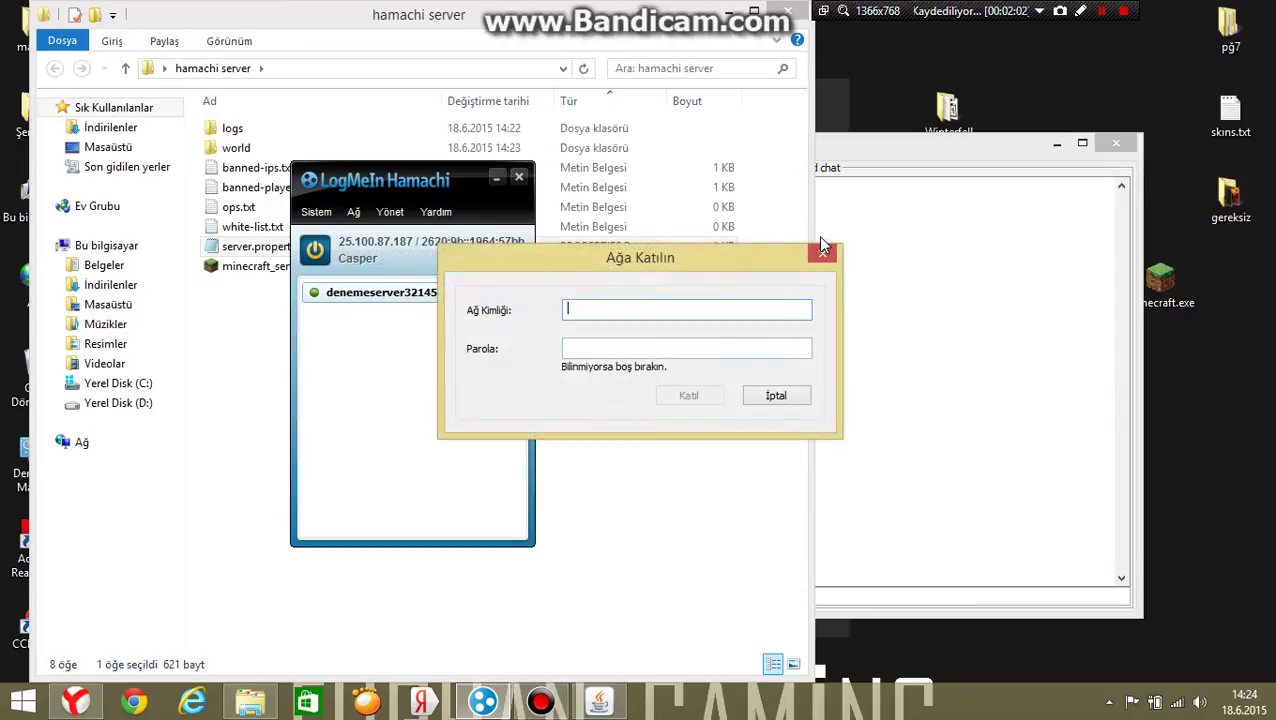
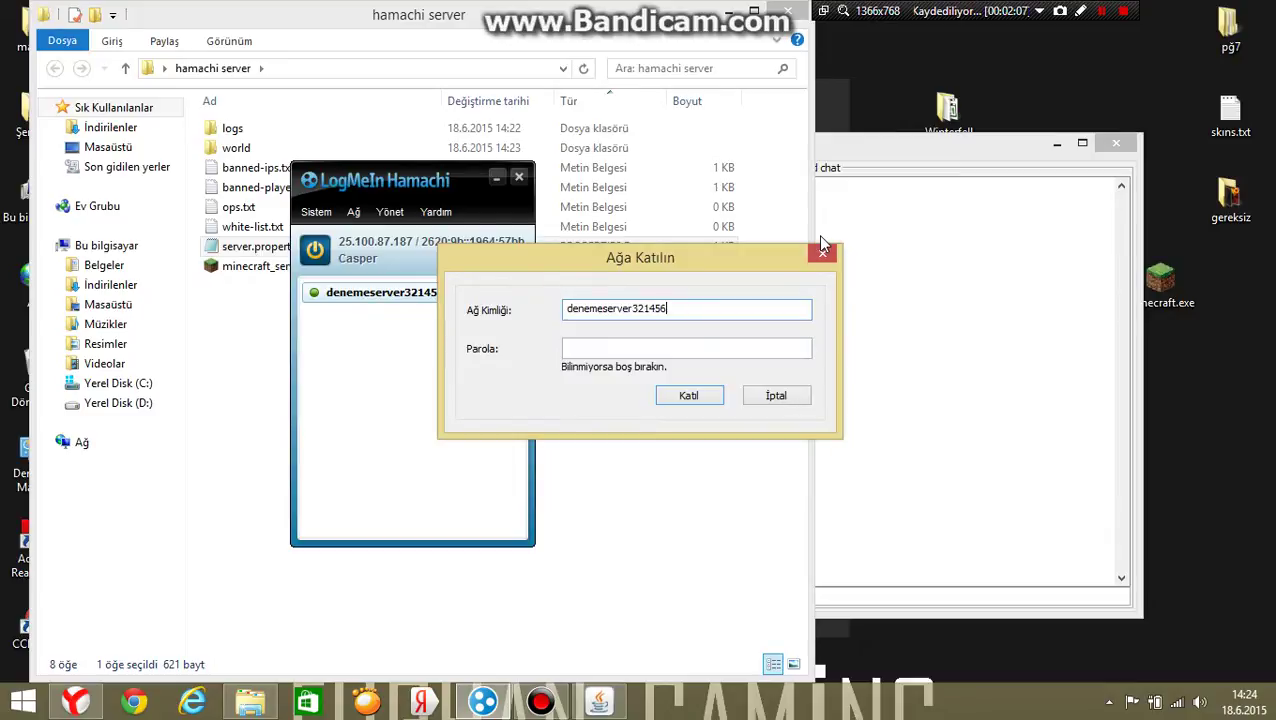
key(Tab)
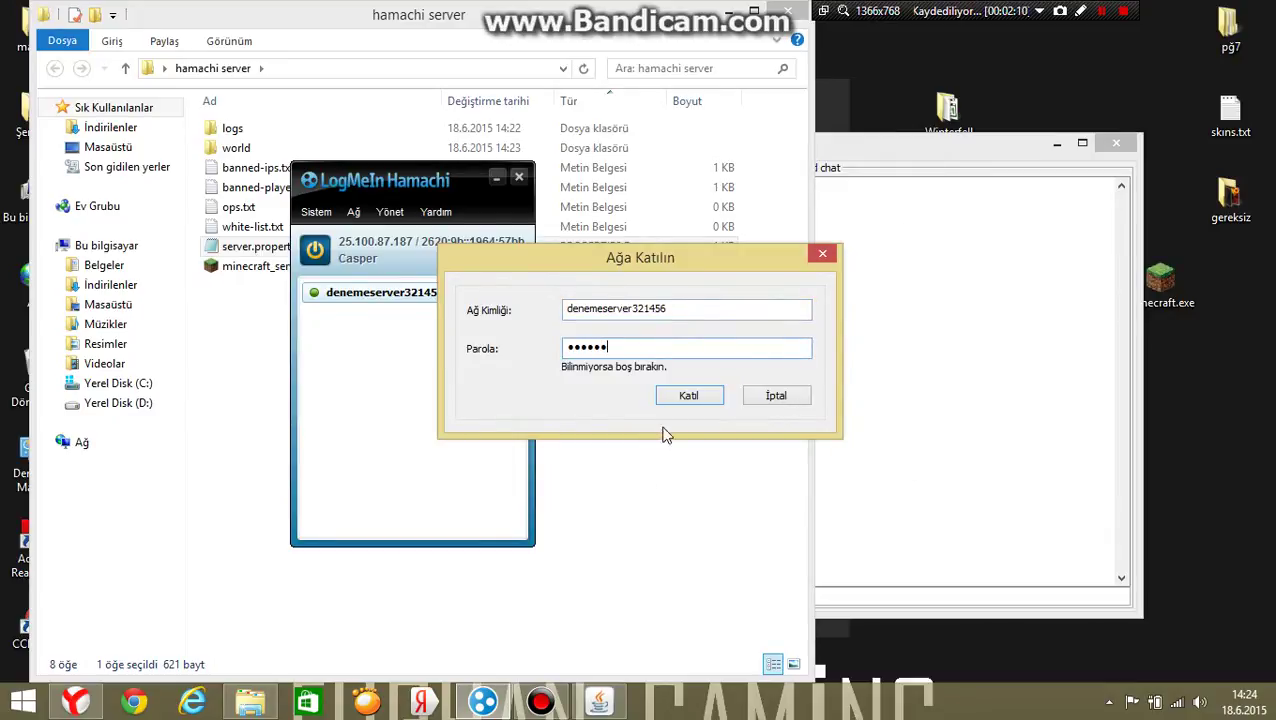
click(706, 396)
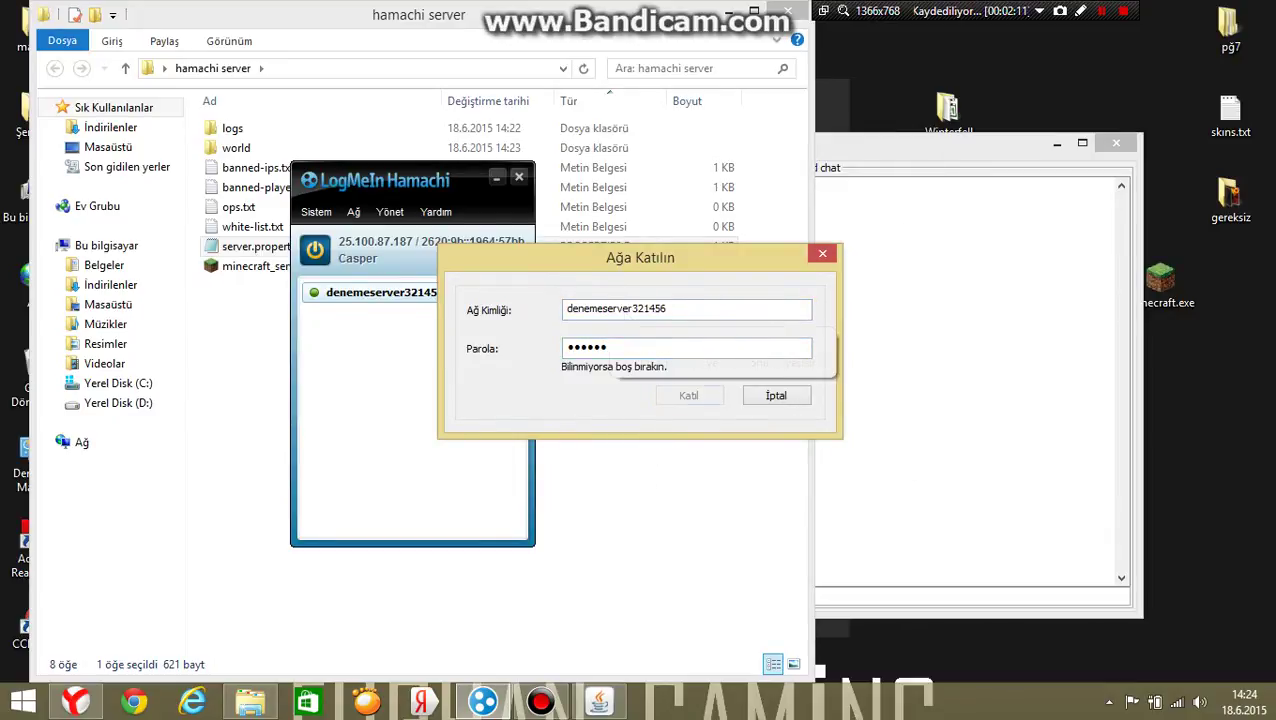
click(822, 256)
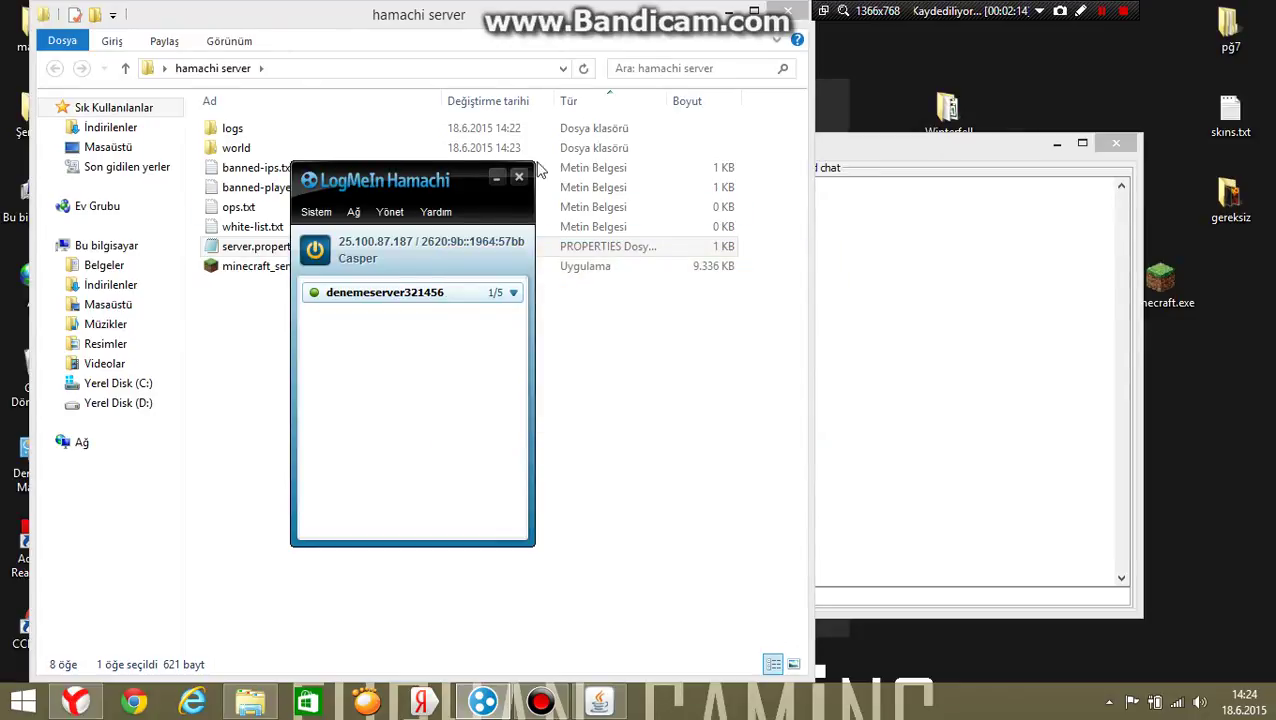
click(496, 177)
Shut down the Minecraft server with the 'stop' command.
click(880, 145)
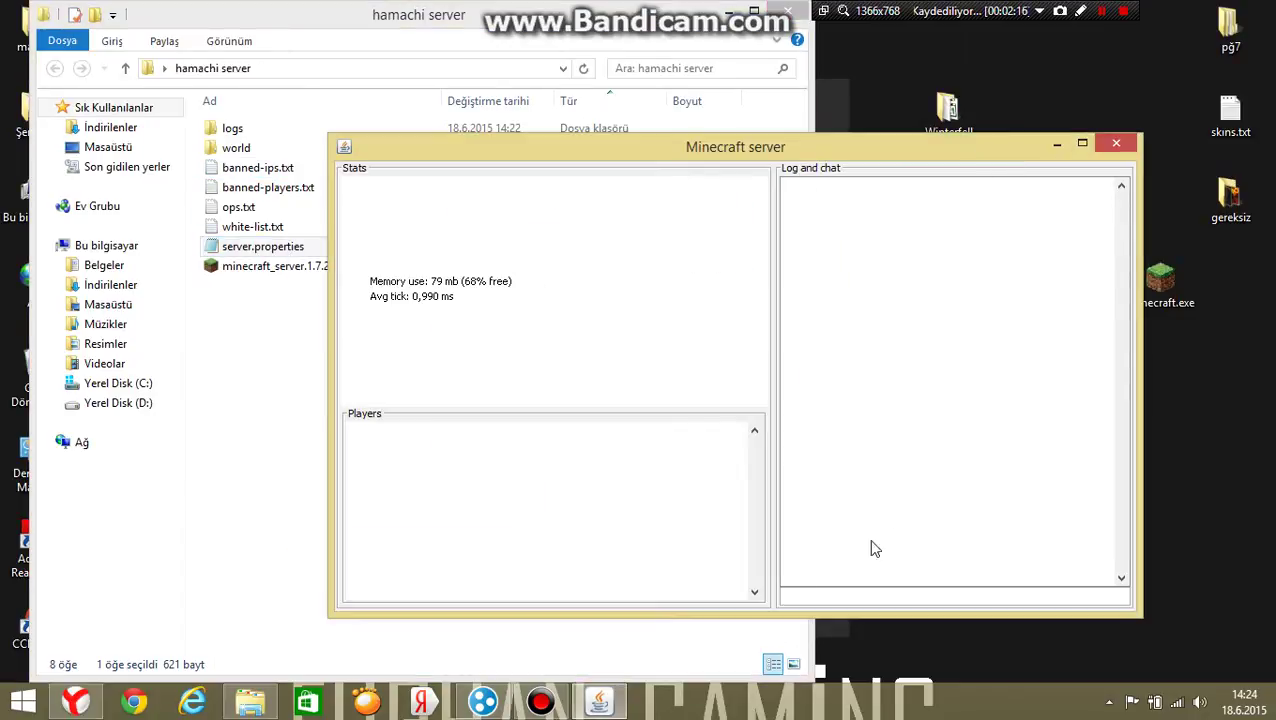
text(stop)
key(Return)
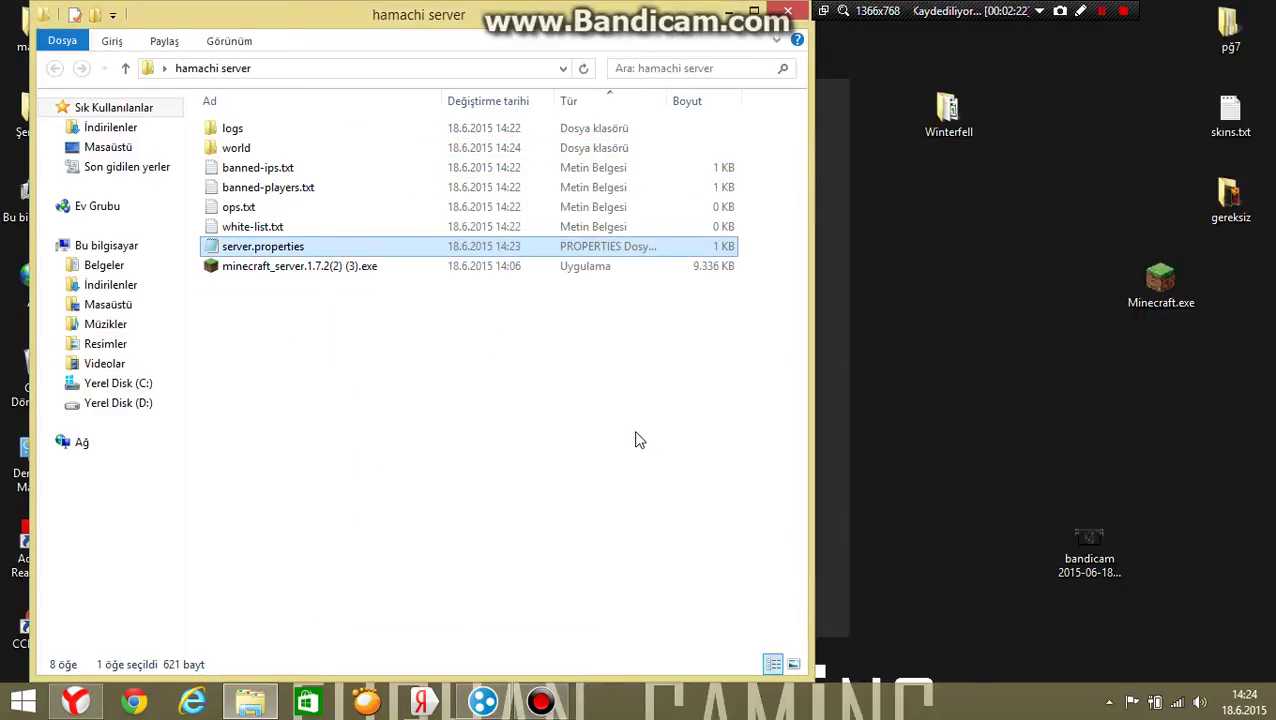
click(1161, 283)
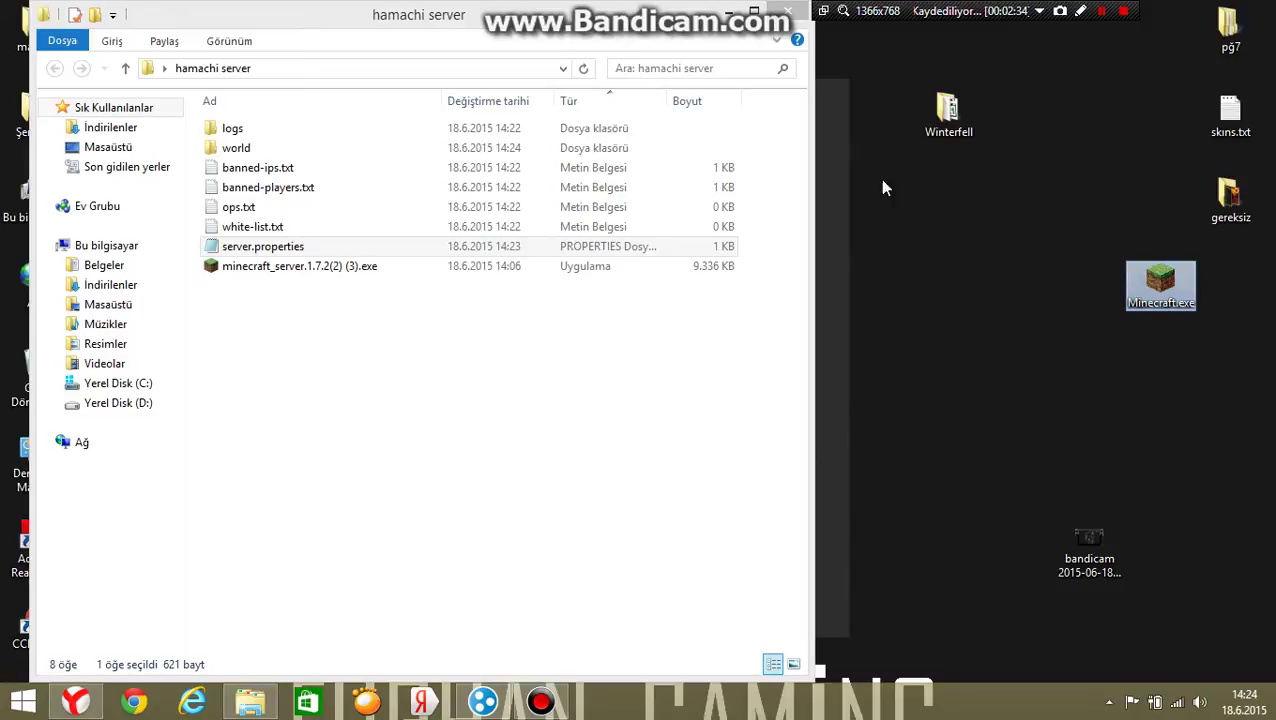
Drag the Winterfell world folder from the desktop into the hamachi server folder.
click(630, 8)
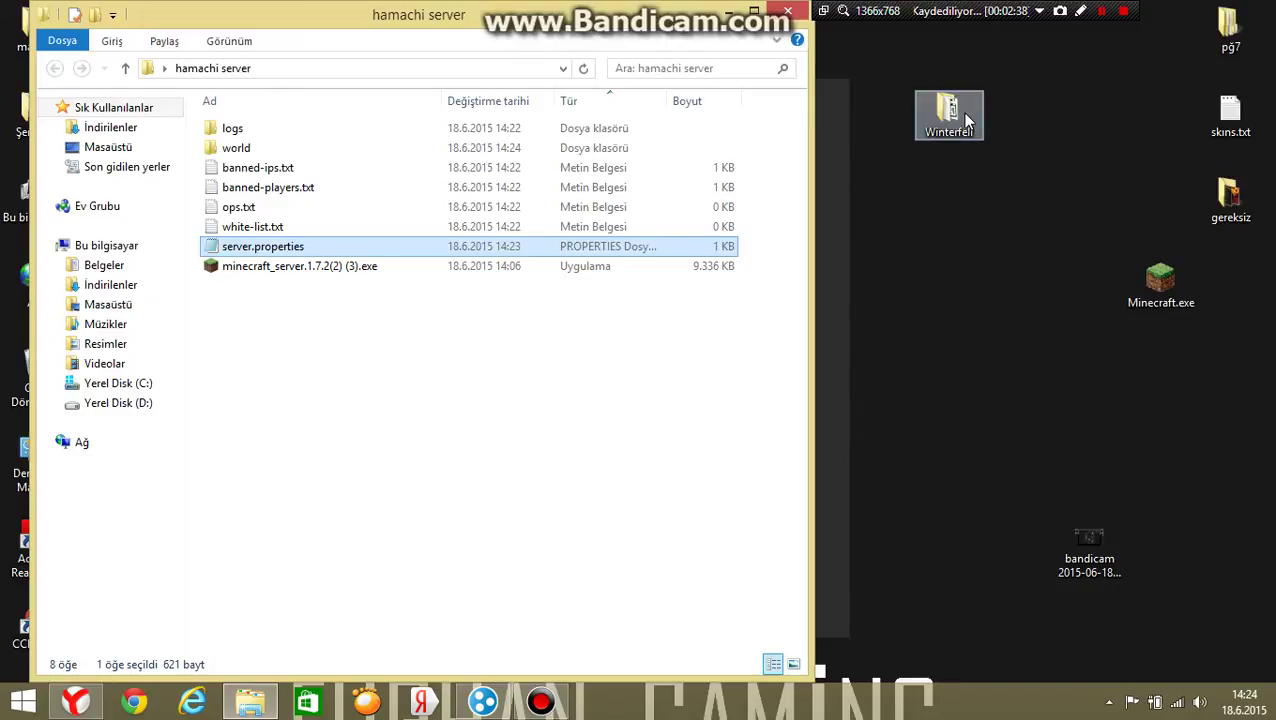
drag(957, 130, 553, 404)
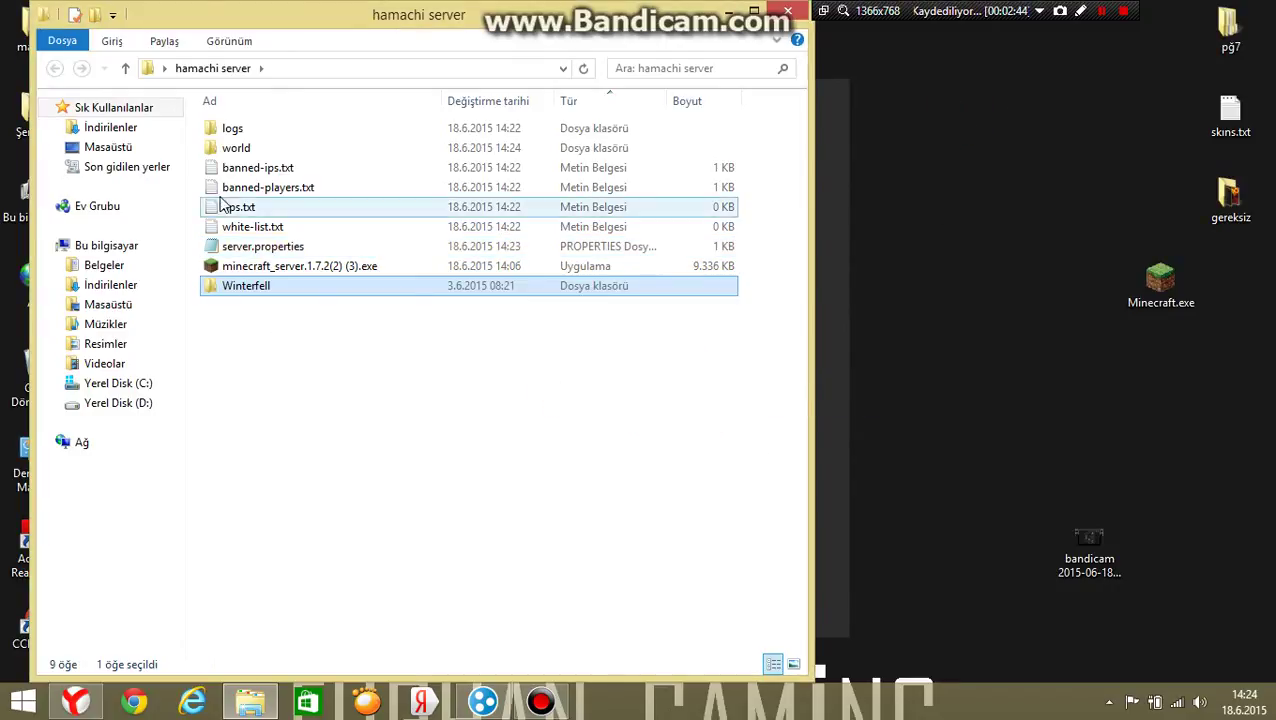
Change level-name to Winterfell in server.properties, save it, and launch Minecraft.exe.
double_click(317, 248)
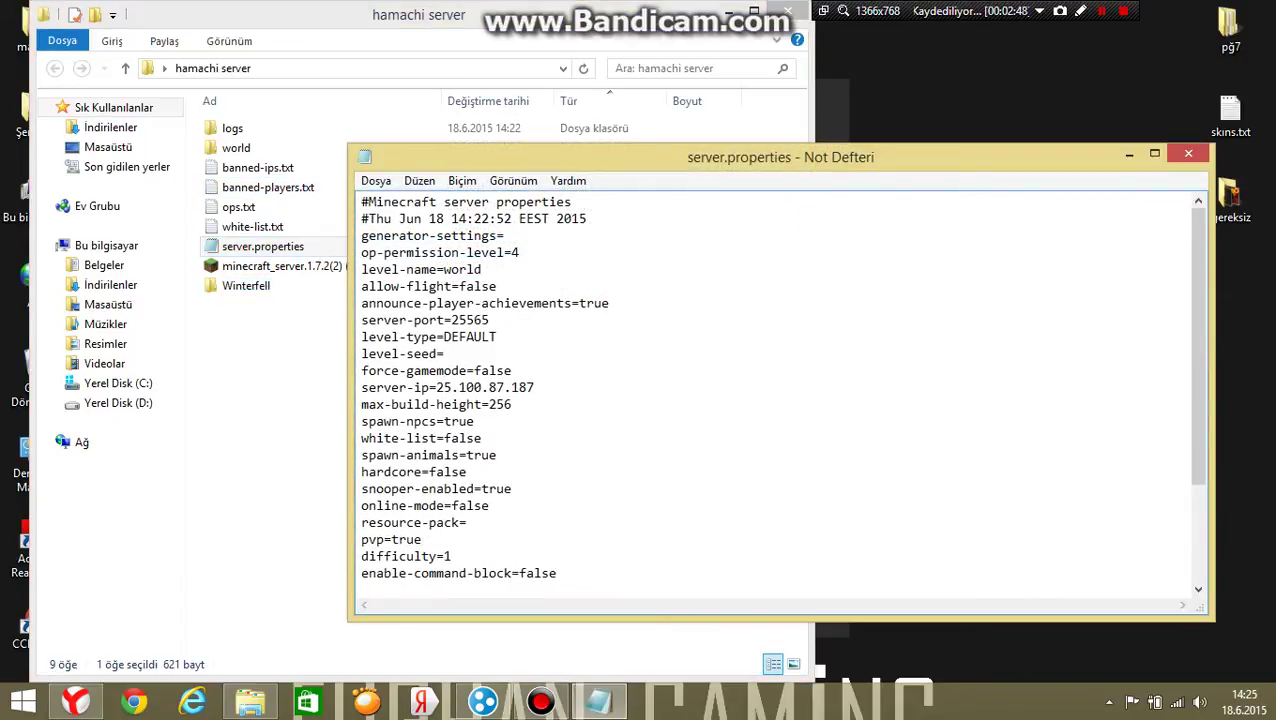
click(482, 269)
key(BackSpace)
key(BackSpace)
text(Winterfell)
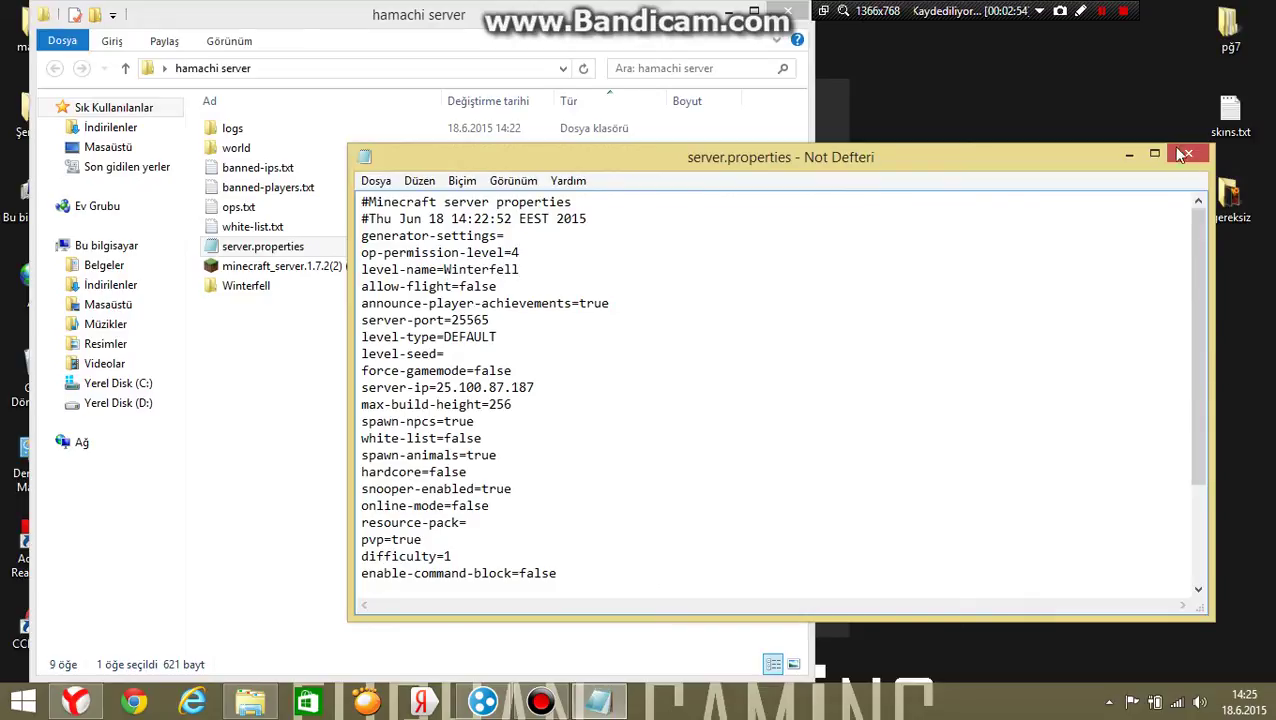
click(1184, 153)
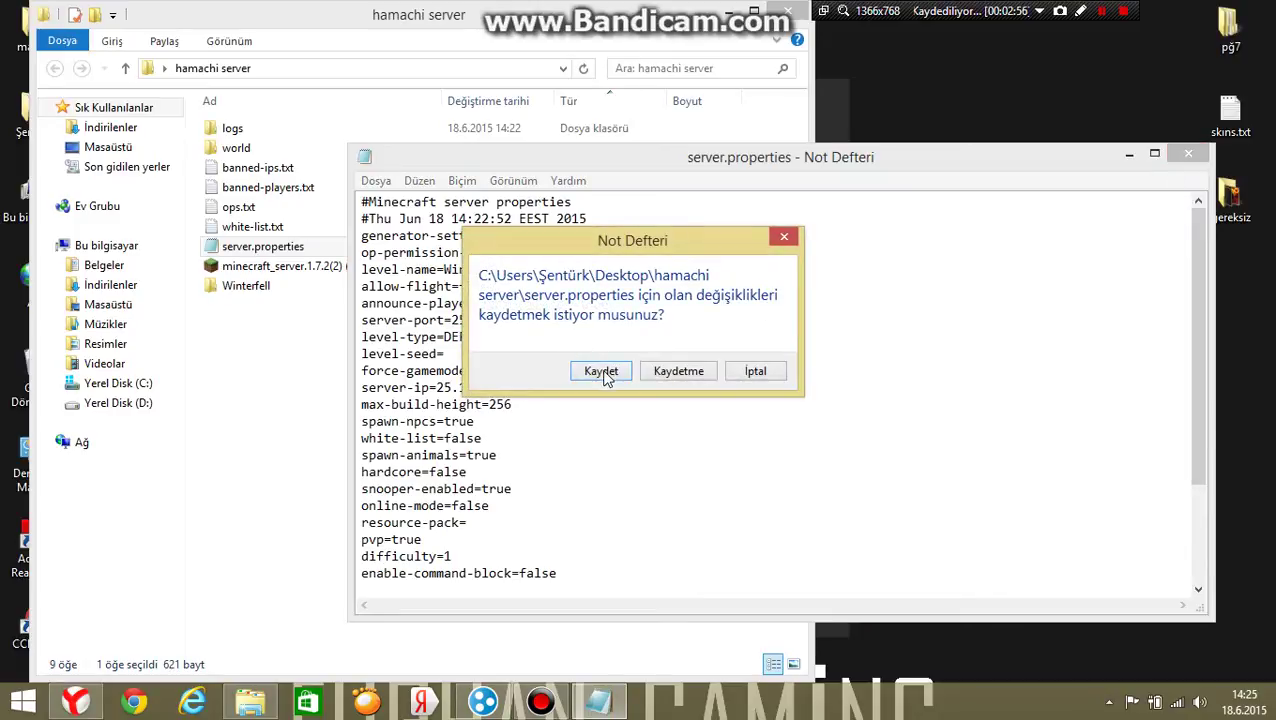
click(601, 370)
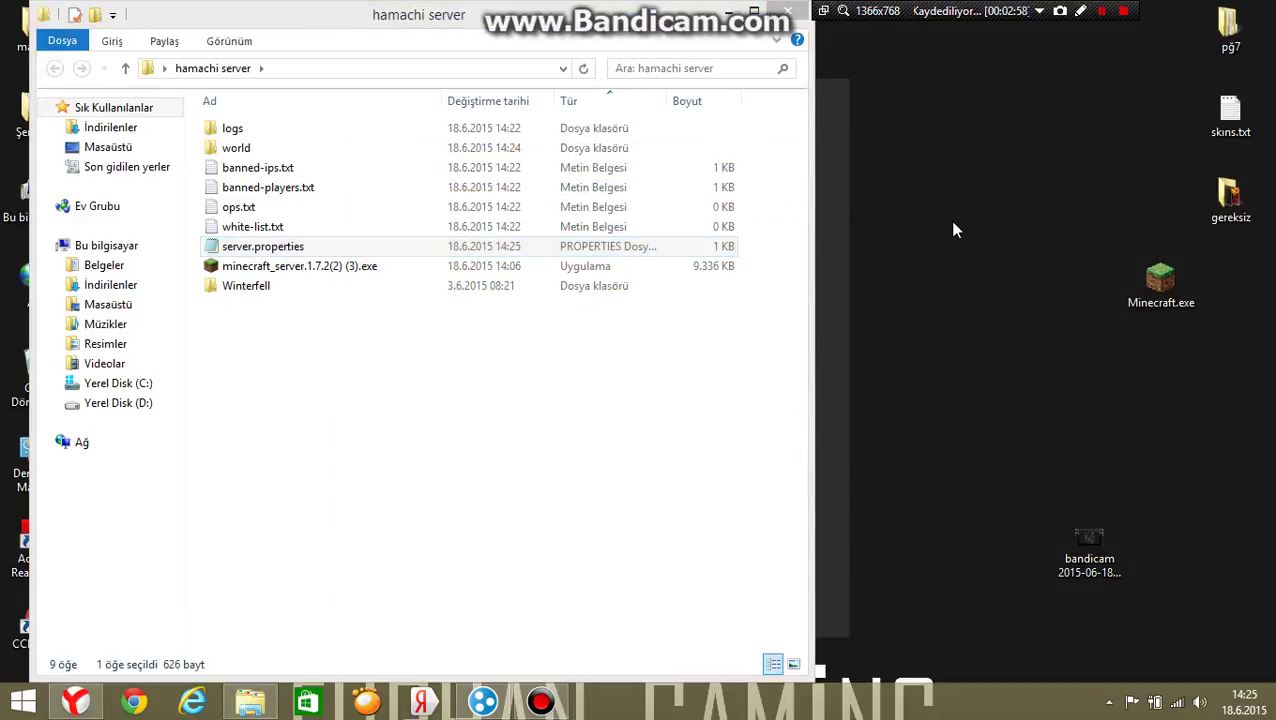
double_click(1144, 284)
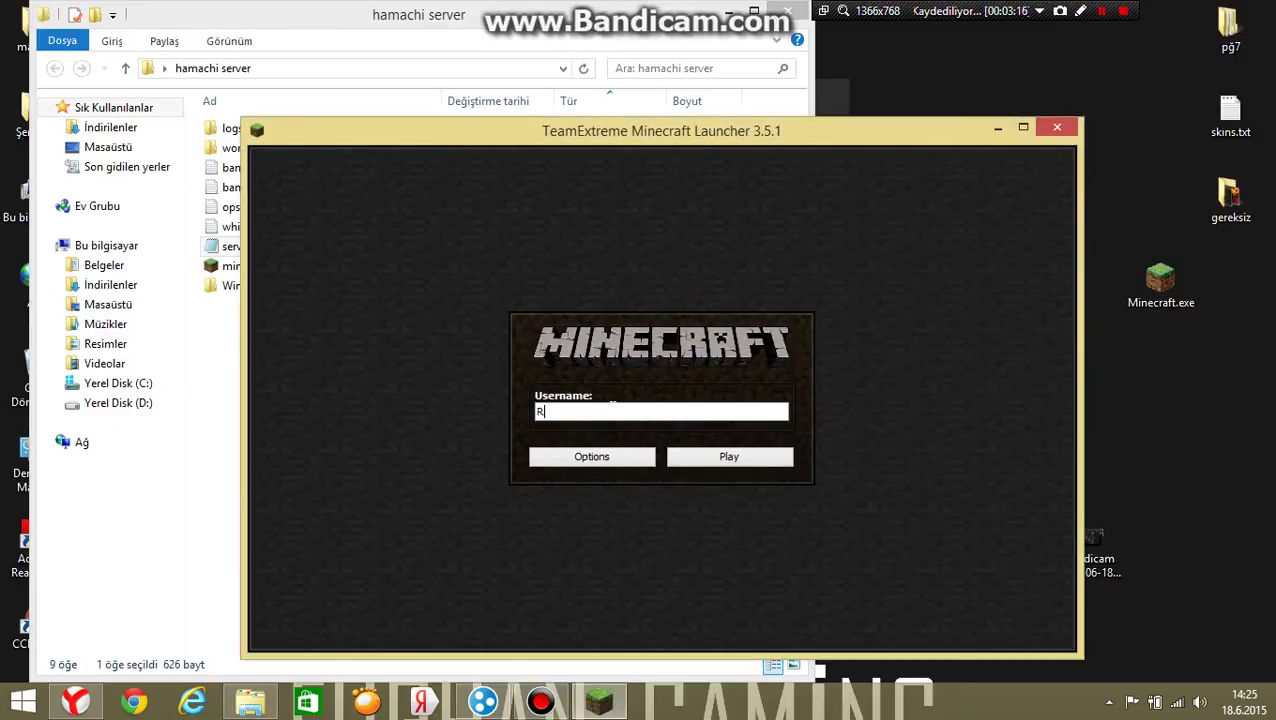
Log into the TeamExtreme launcher with a player username, ready to play Minecraft 1.7.2.
text(azorlance)
click(726, 456)
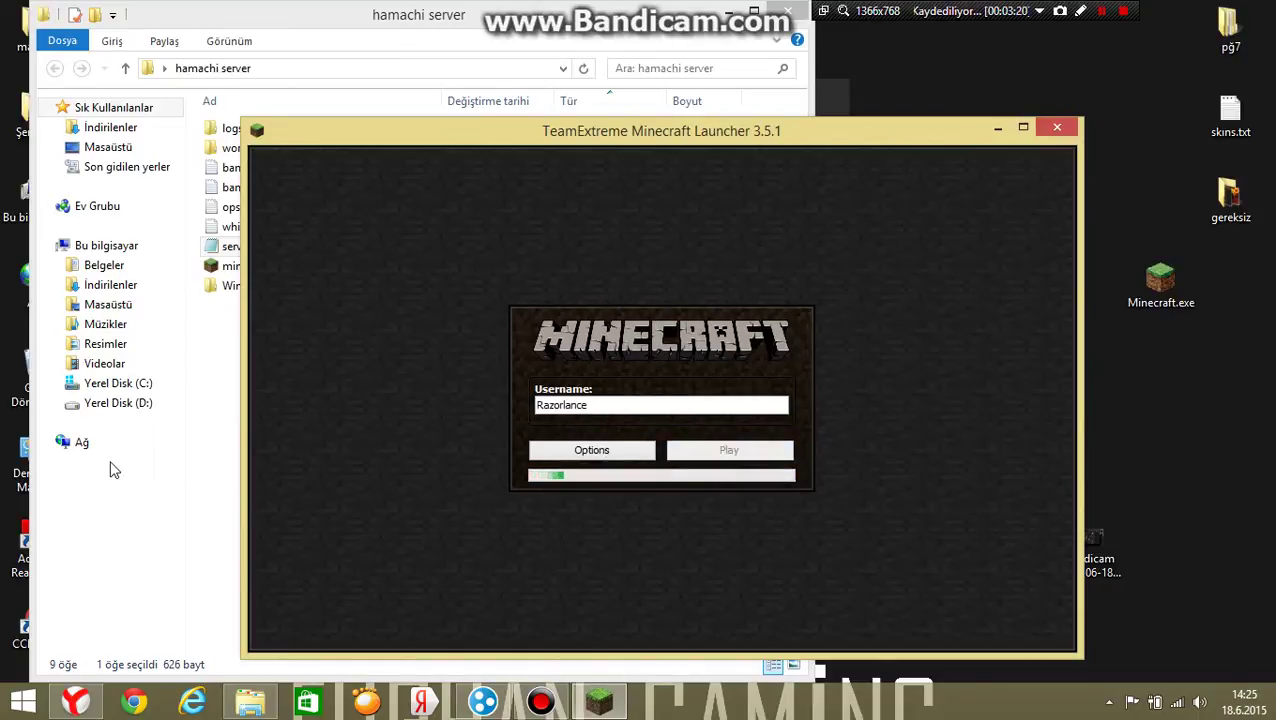
click(162, 481)
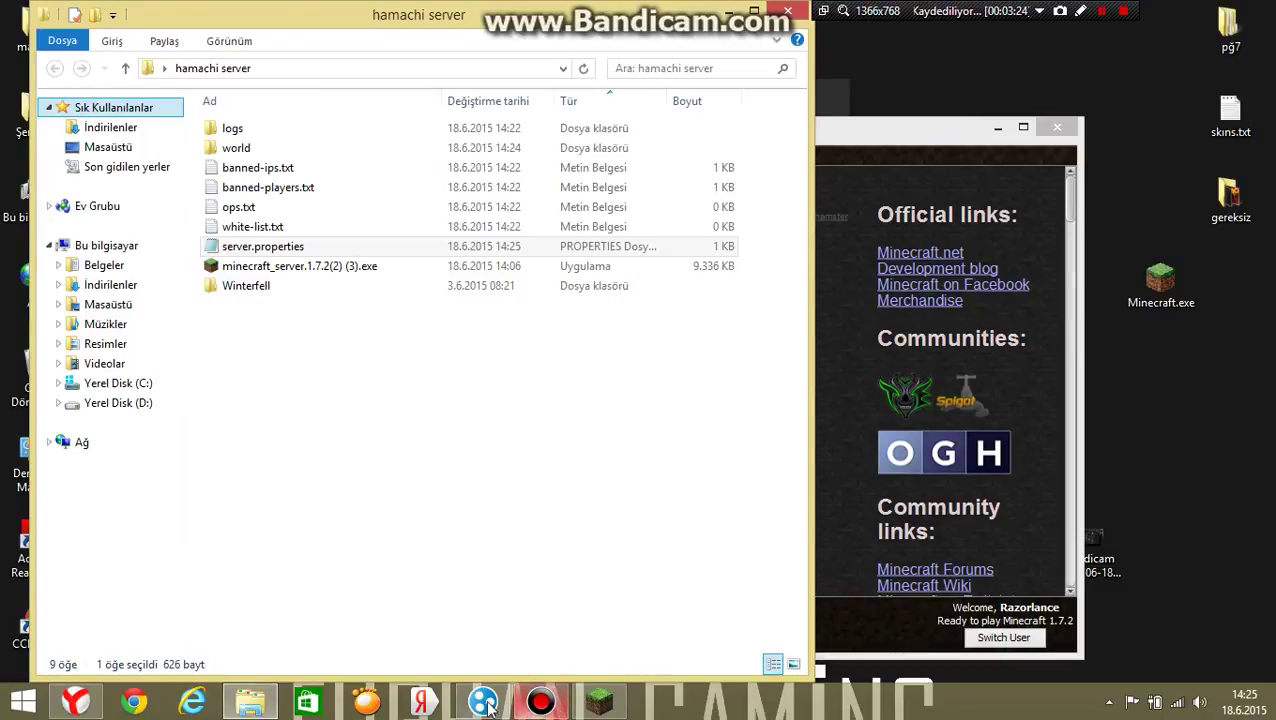
Start the server, grant the player operator rights by name, and launch Minecraft 1.7.2.
double_click(371, 277)
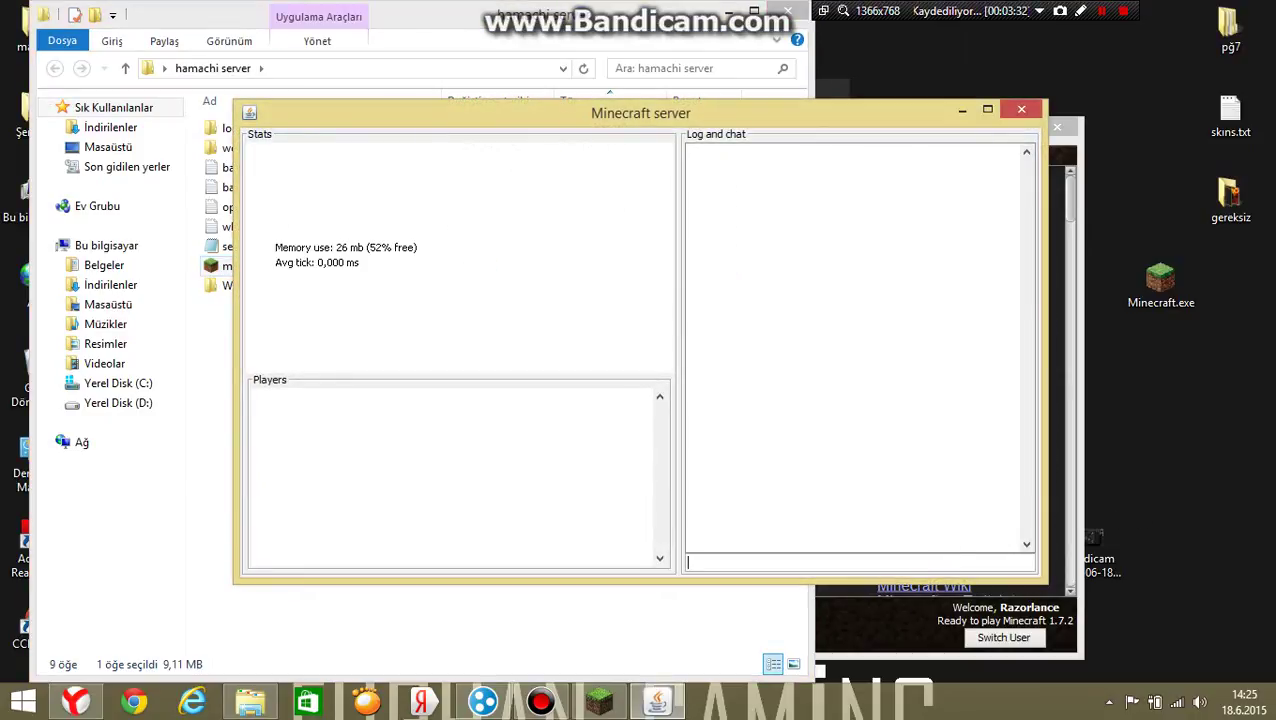
text(op Razorlence)
key(Return)
click(880, 625)
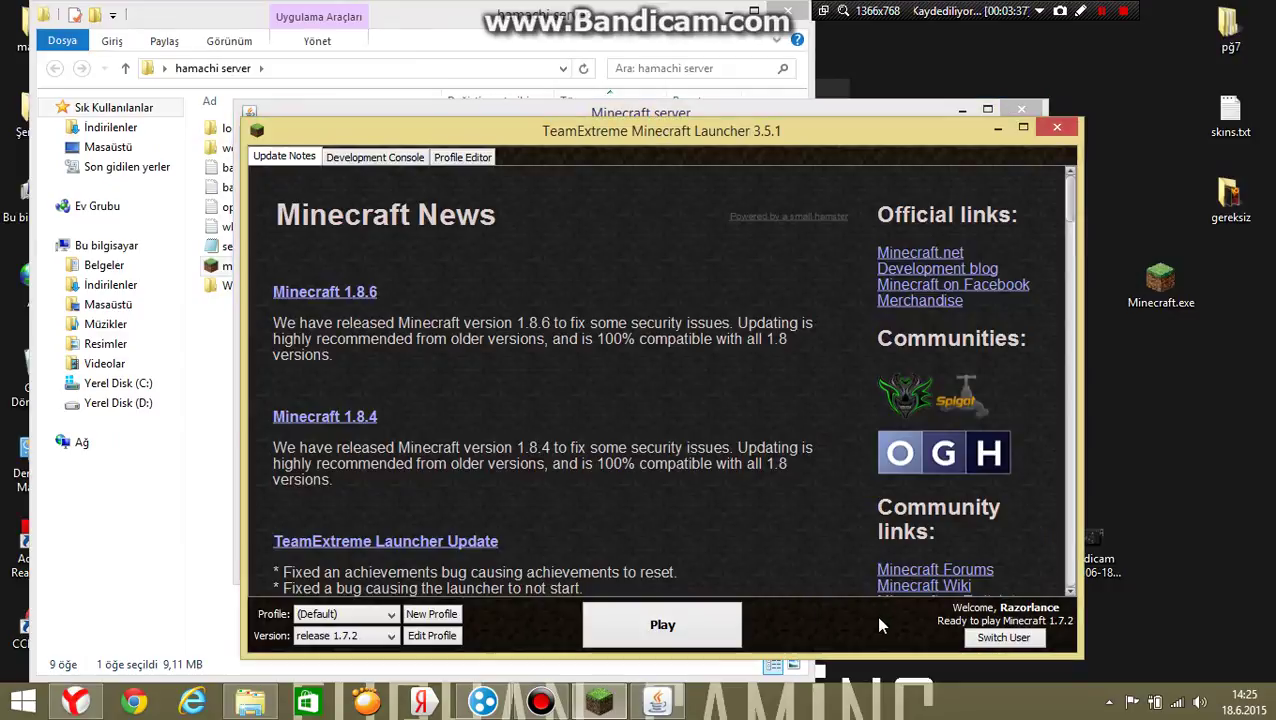
click(665, 624)
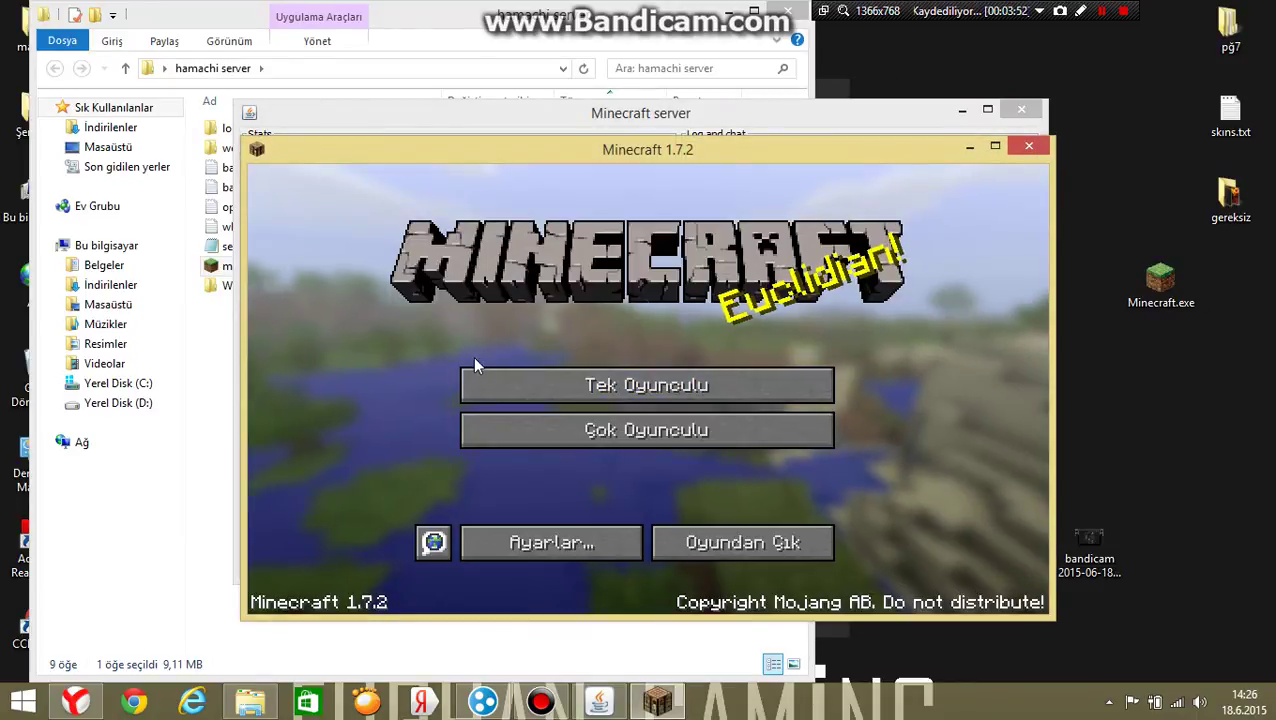
Begin adding a multiplayer server and copy the Hamachi IPv4 address.
click(660, 430)
click(815, 545)
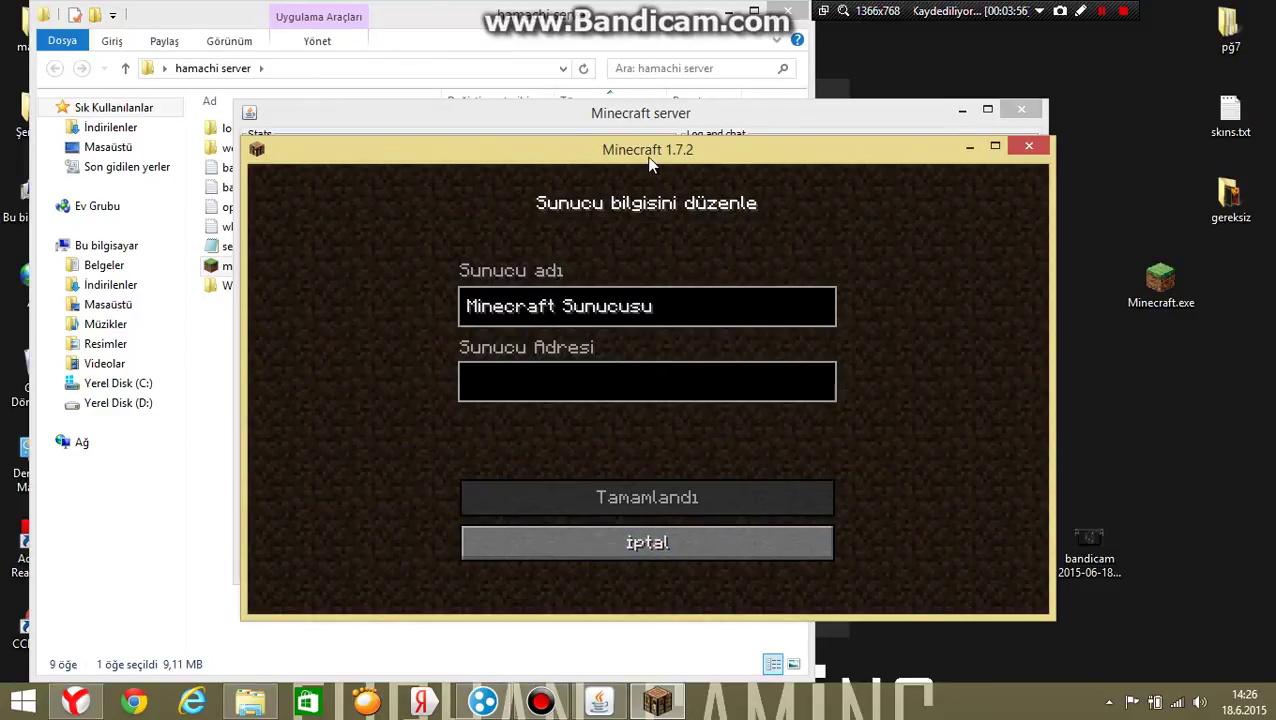
drag(649, 160, 657, 152)
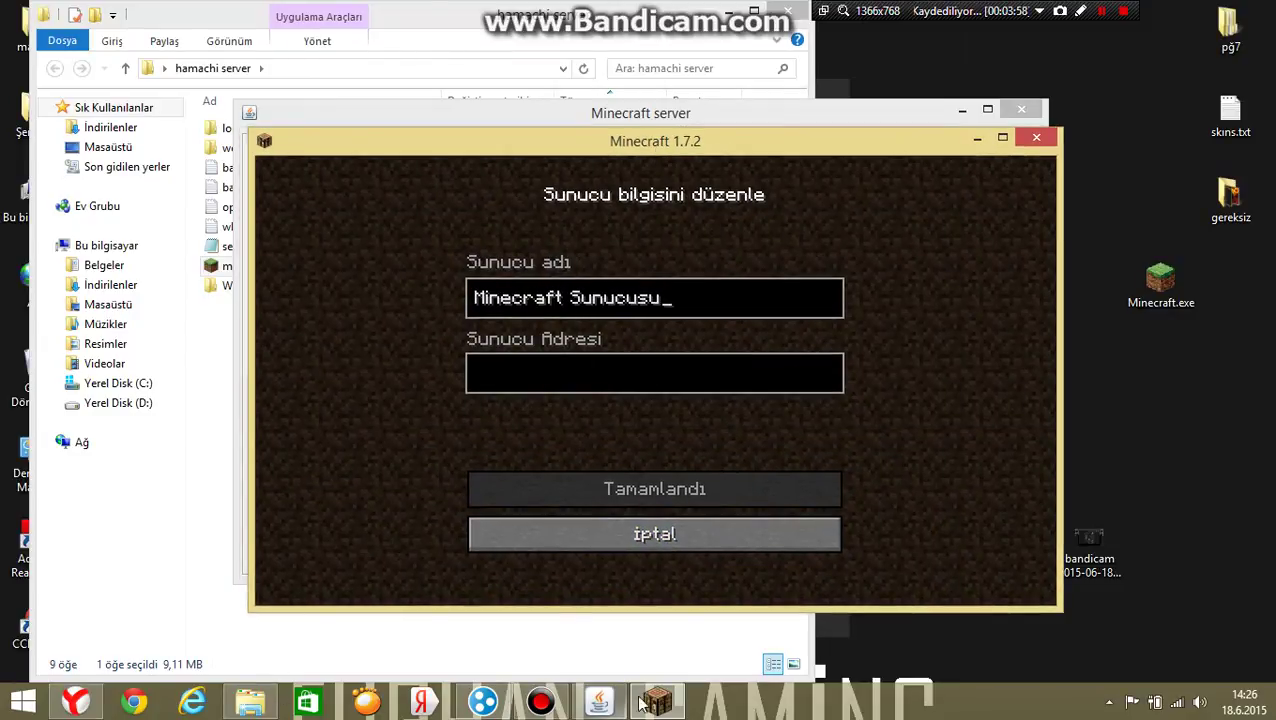
click(611, 385)
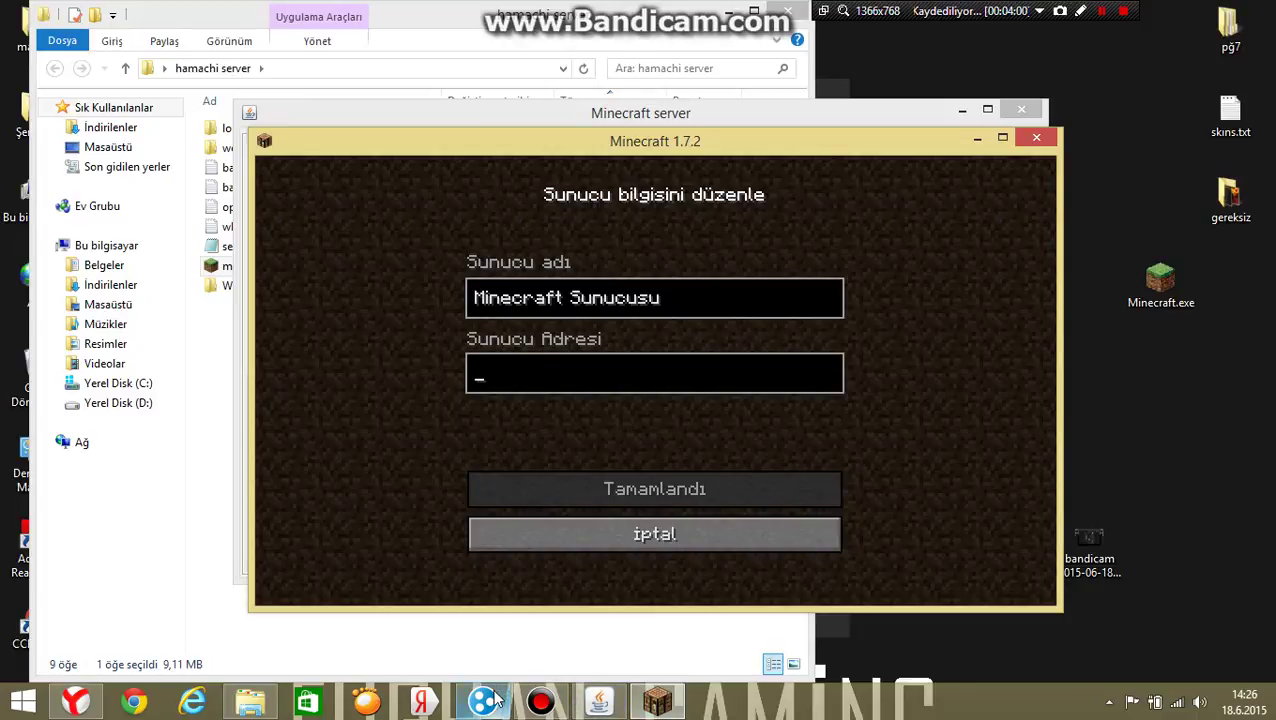
click(483, 702)
click(406, 245)
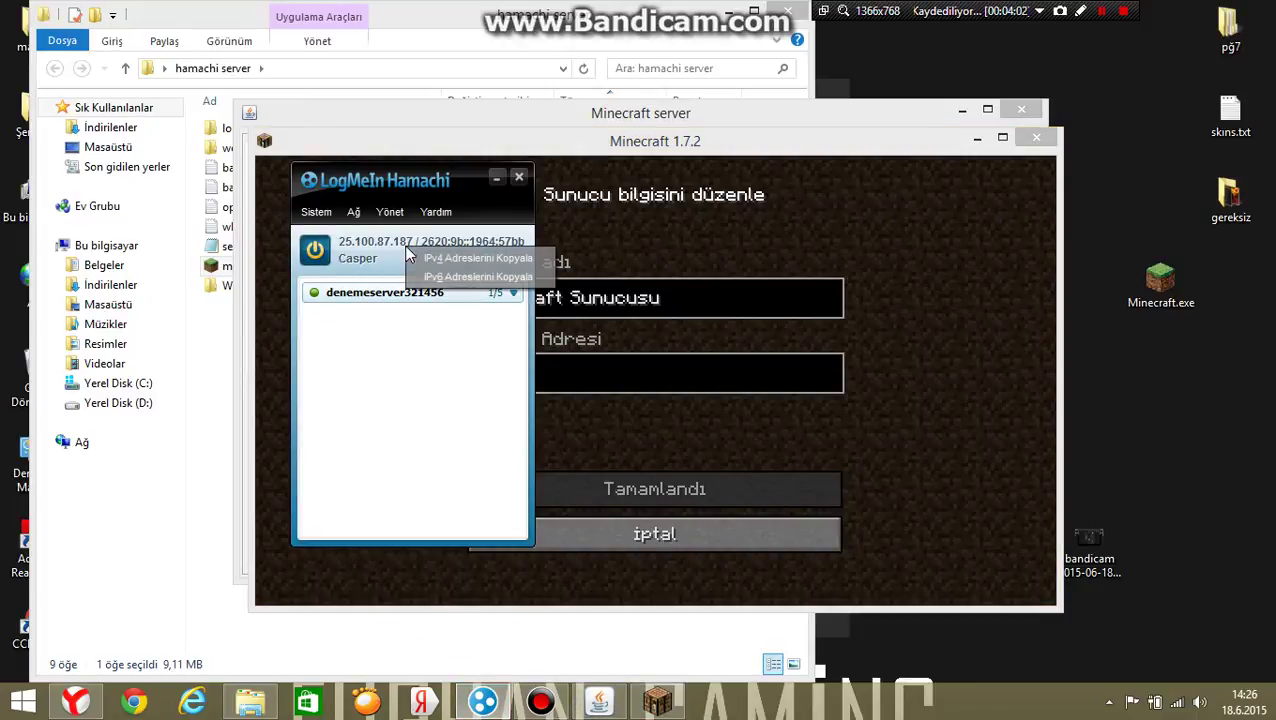
click(430, 258)
Paste 25.100.87.187 as the server address, save the entry, and connect to it.
click(595, 371)
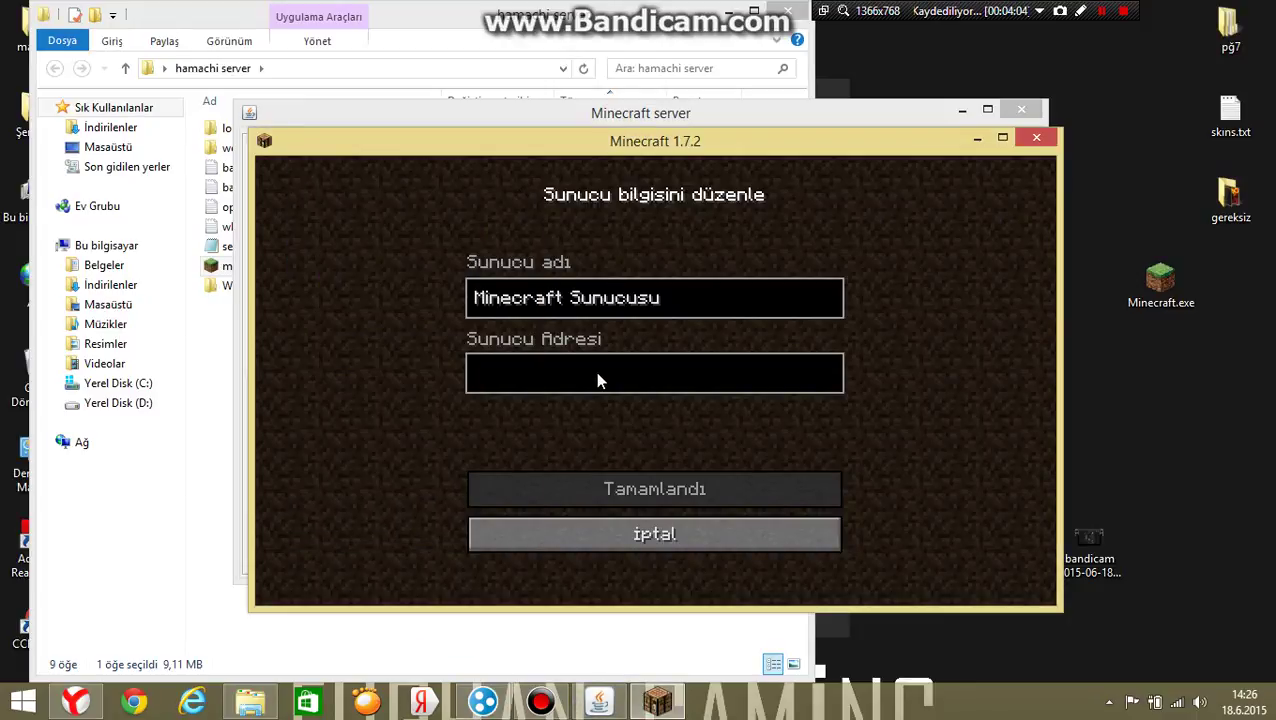
text(25.100.87.187)
click(634, 487)
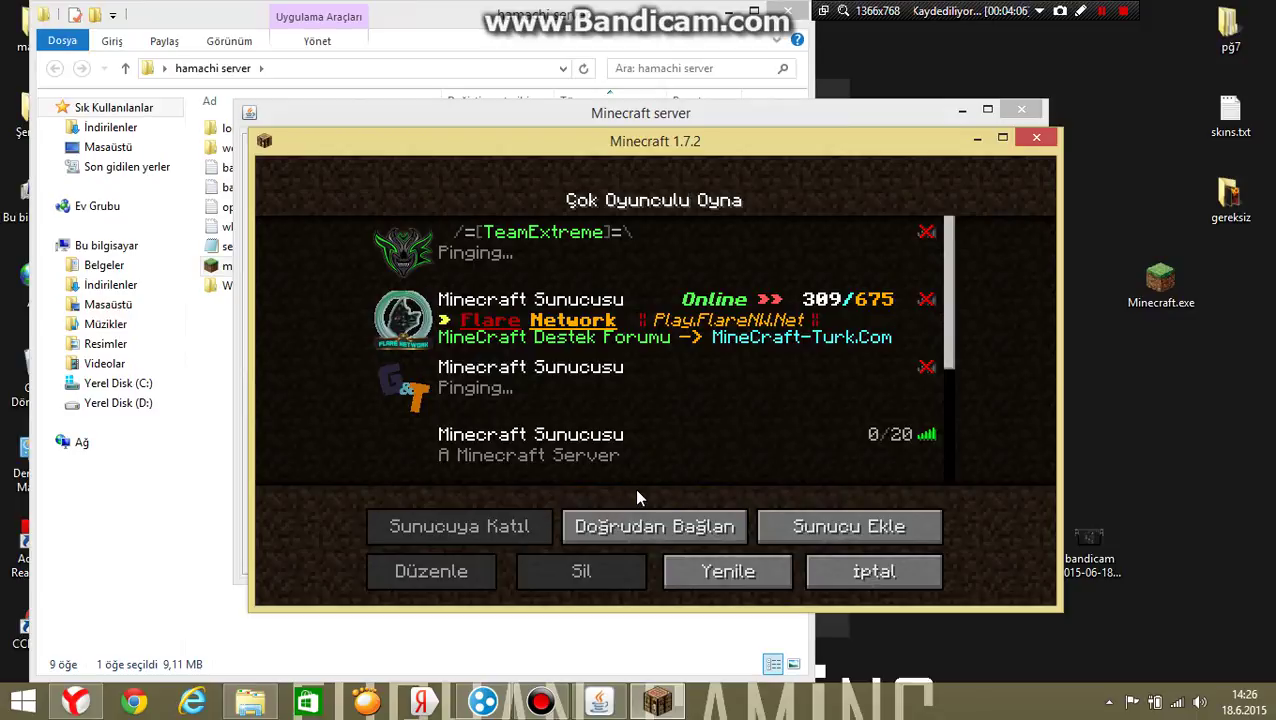
scroll(724, 390, down, 1)
scroll(690, 430, down, 1)
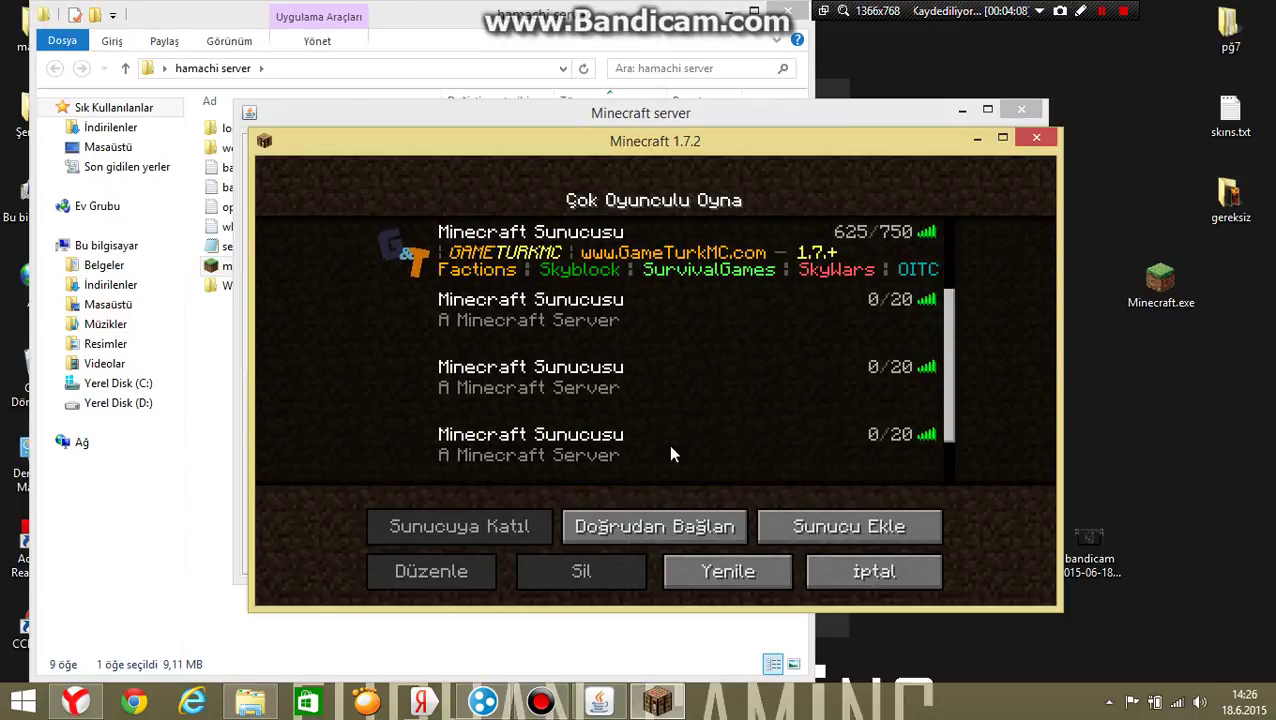
double_click(643, 464)
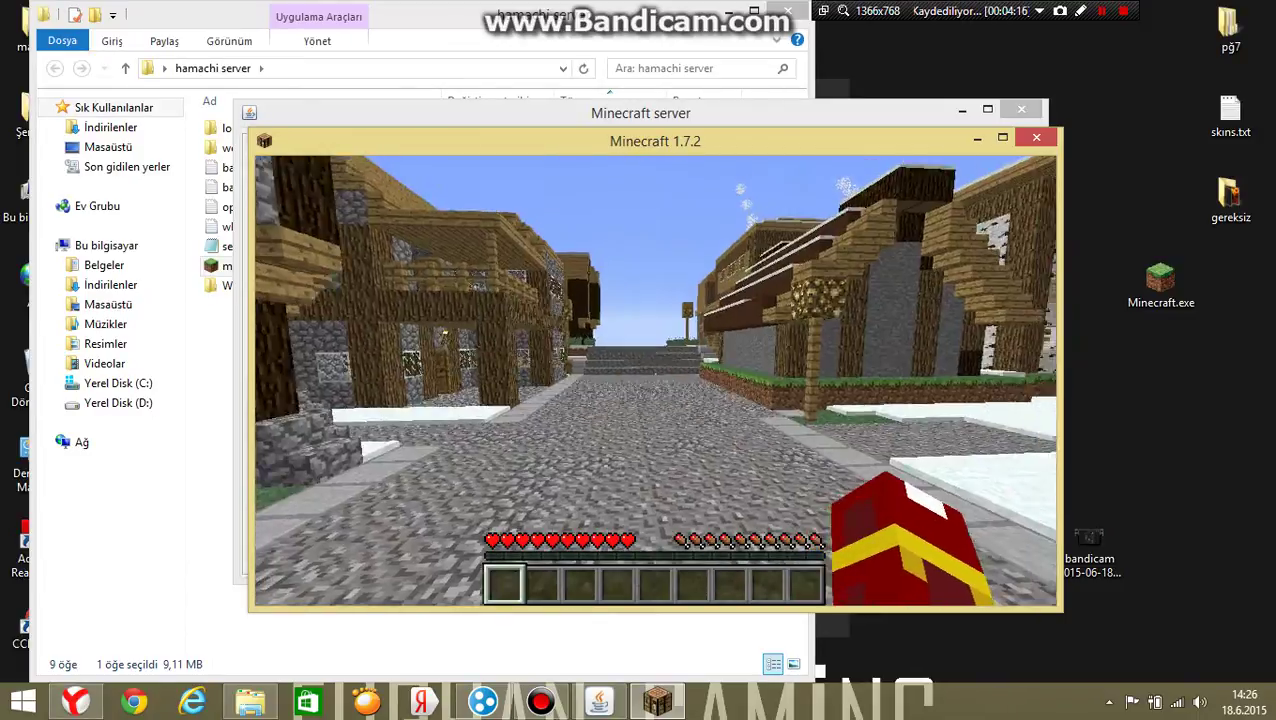
Walk through the snowy village and send /gamemode, which the server refuses for lack of permission.
key(w)
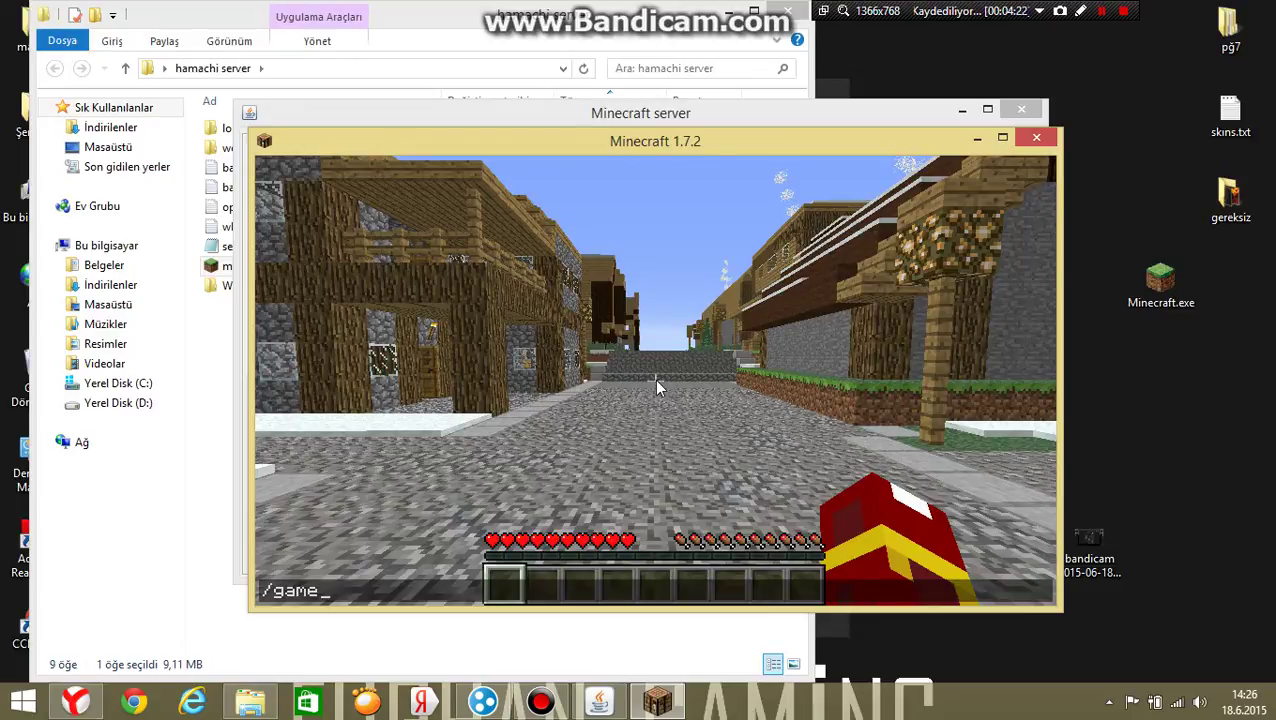
text(mode)
key(Return)
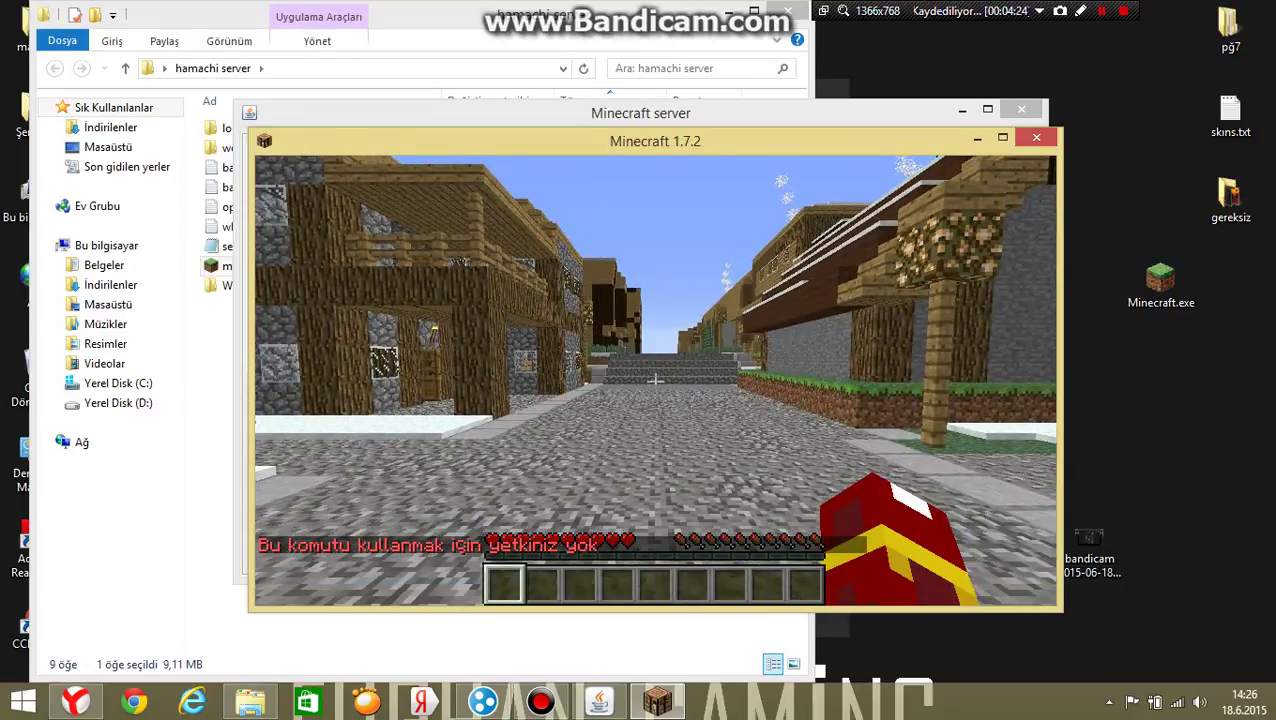
key(w)
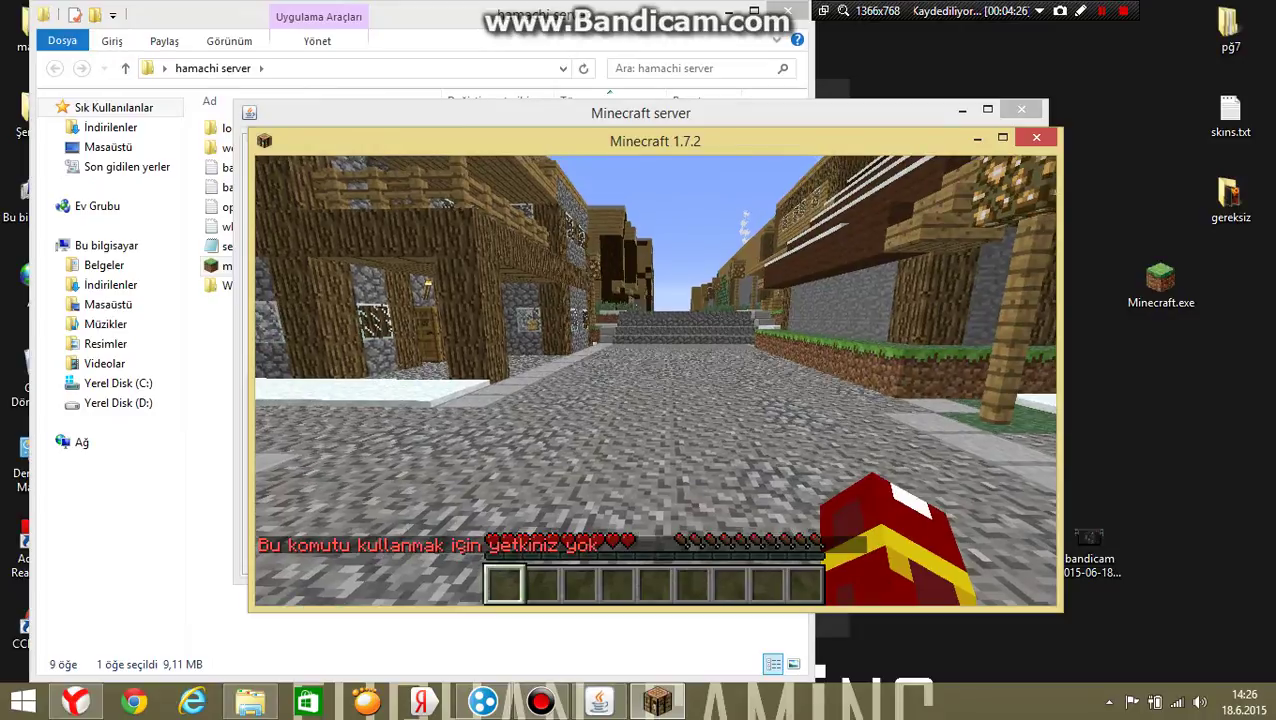
key(Escape)
Run the op command with the player's name in the server console, then return to the game.
click(232, 510)
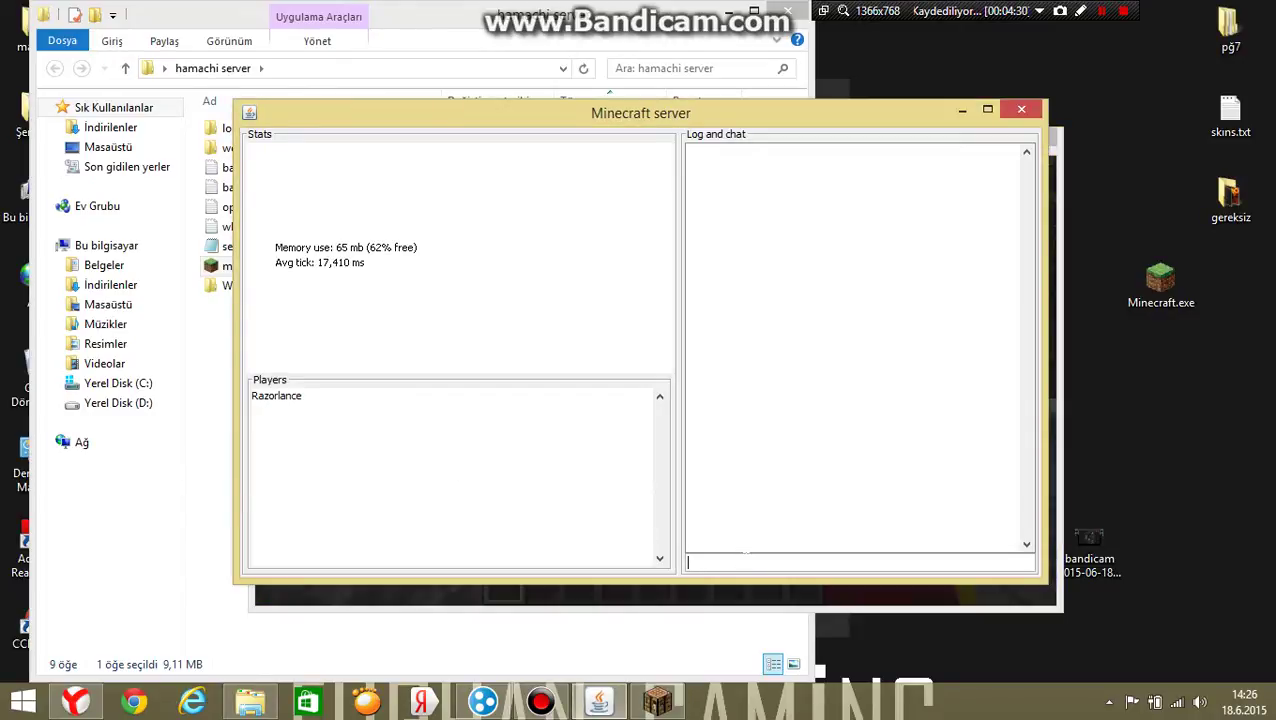
text(op Razorlance)
key(Return)
click(535, 592)
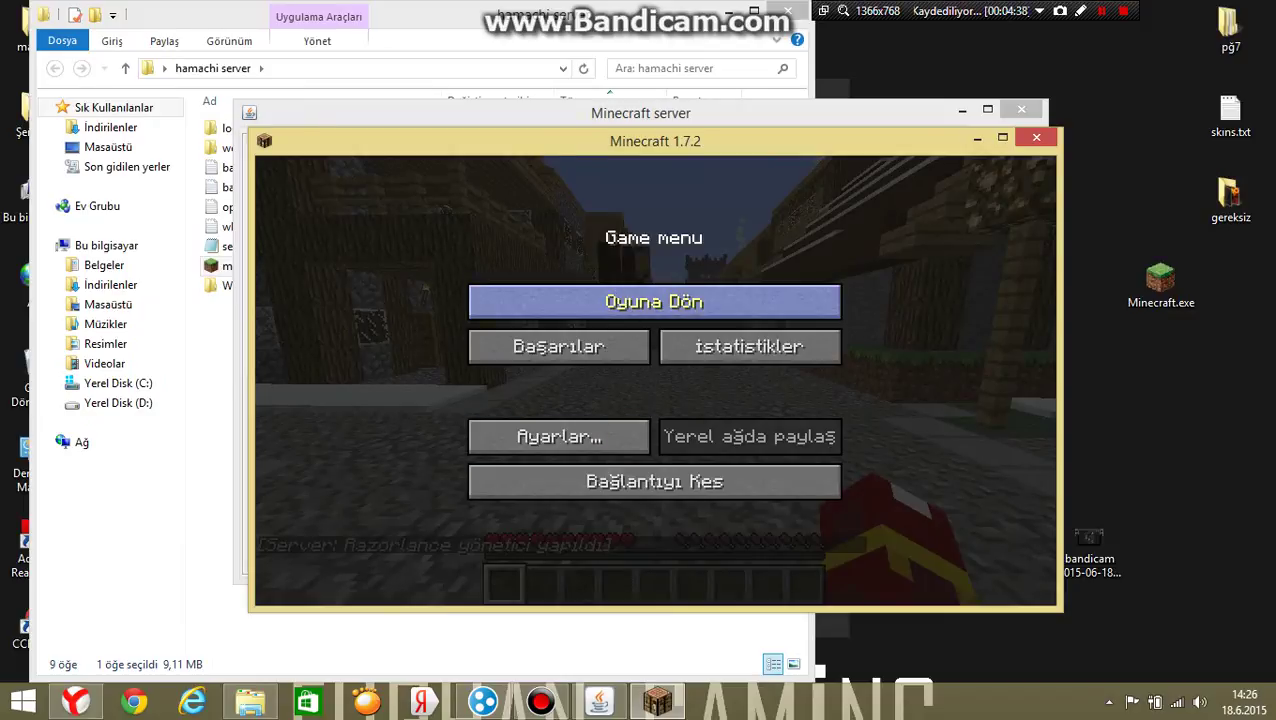
Resume the game and switch the player to creative with /gamemode creative.
click(619, 295)
key(t)
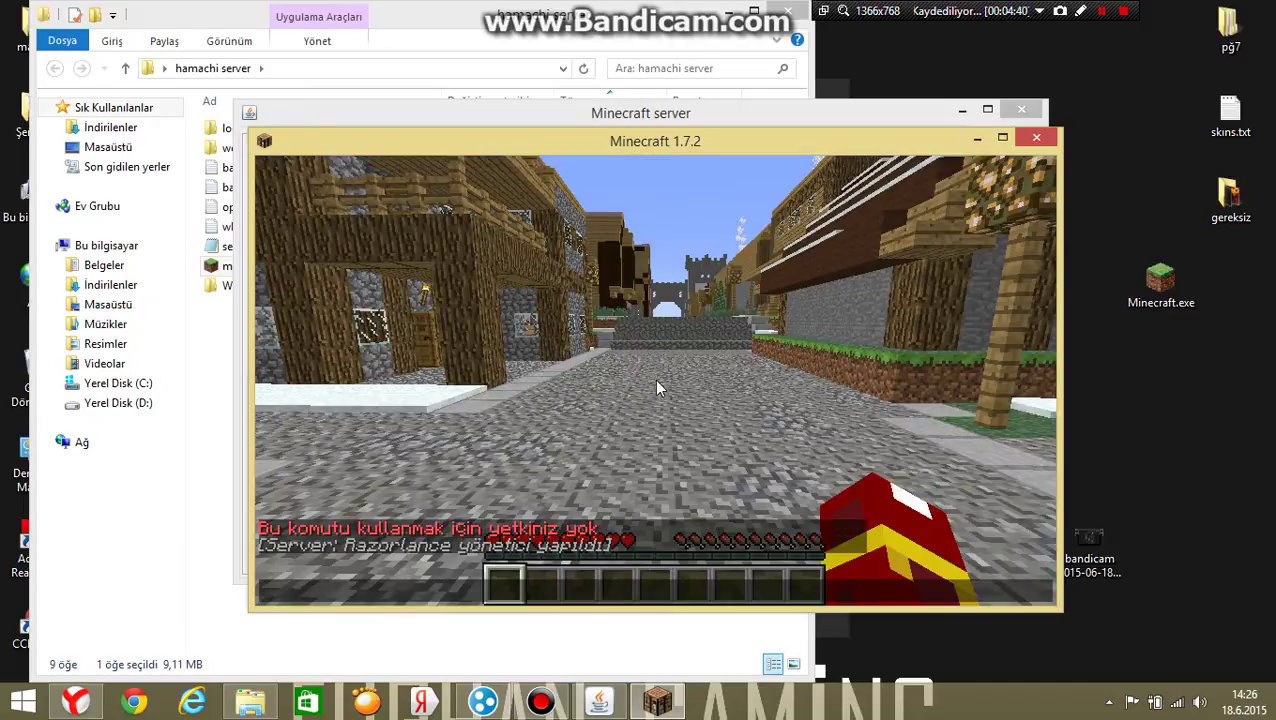
text(/g)
key(Tab)
key(Tab)
key(Tab)
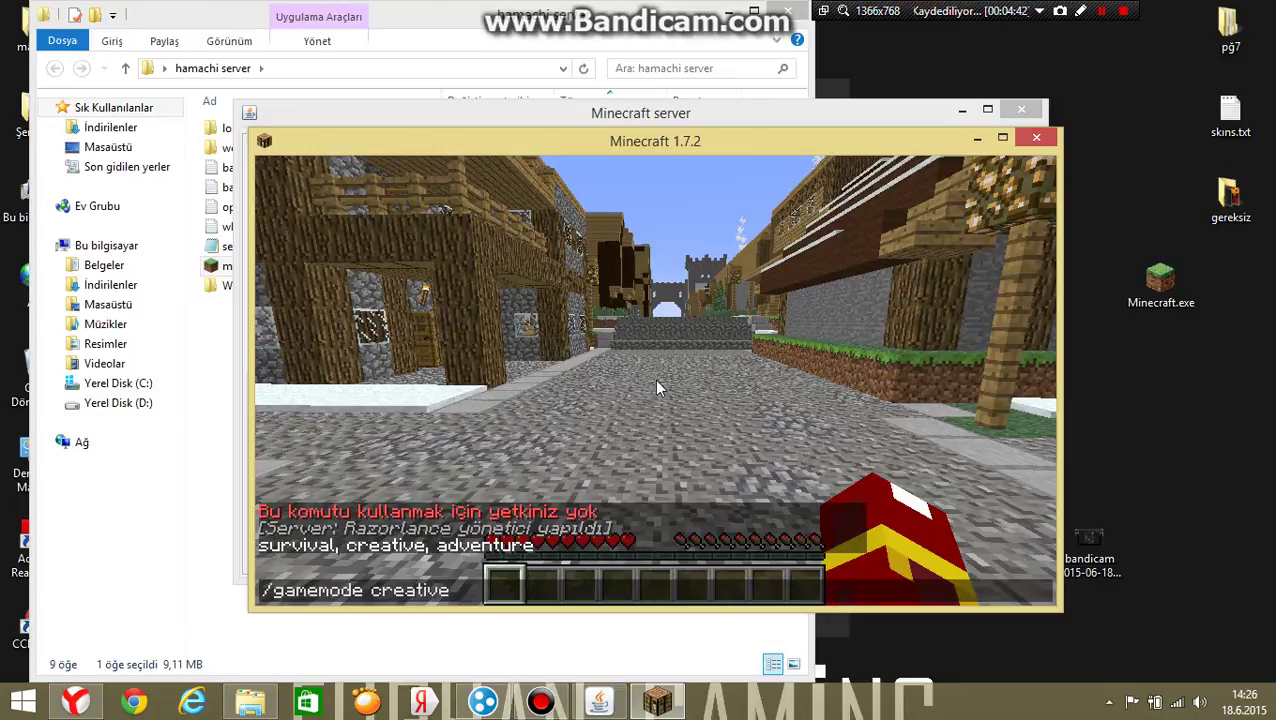
key(Return)
Fly above the snowy village rooftops and land back on the cobblestone road.
key(space)
key(space)
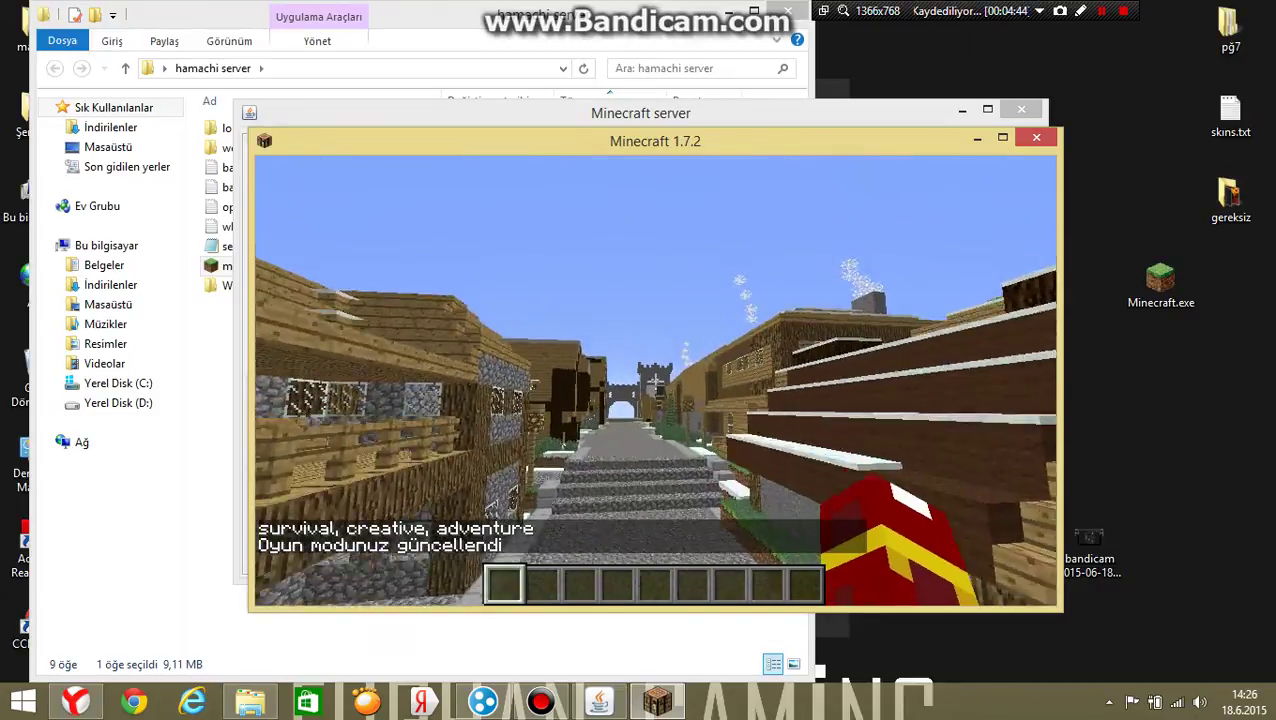
key(w)
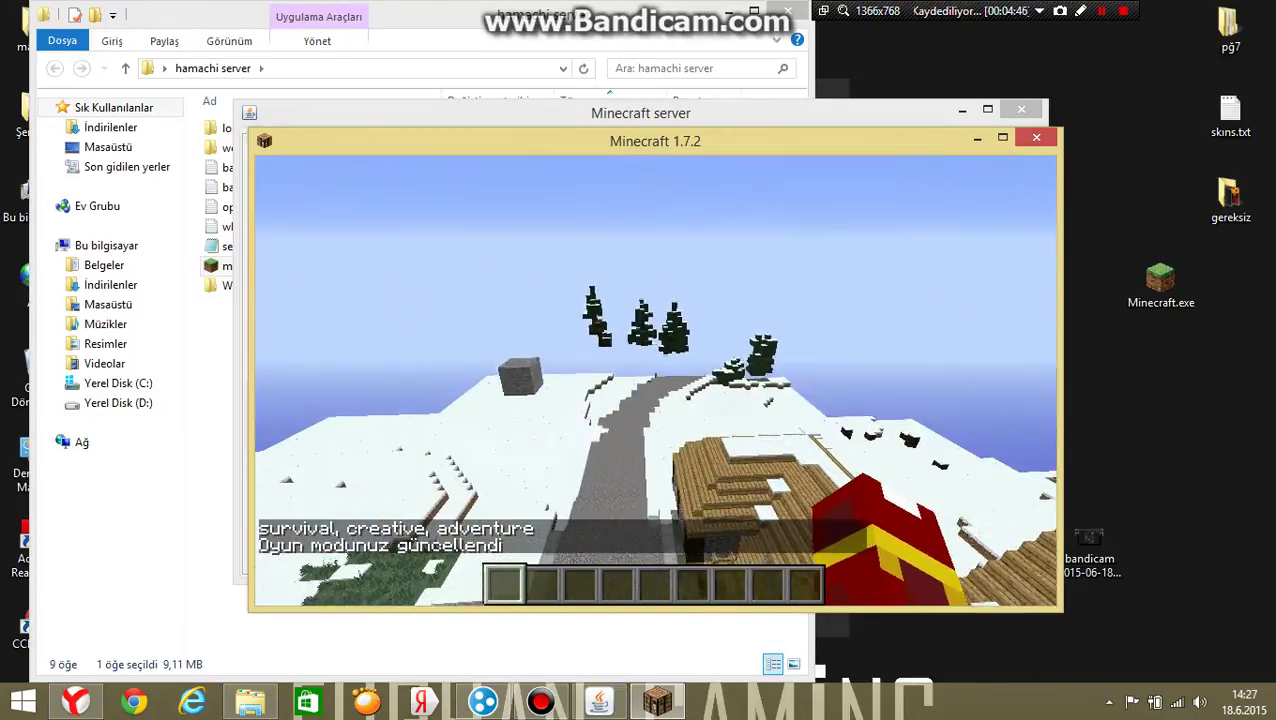
key(shift)
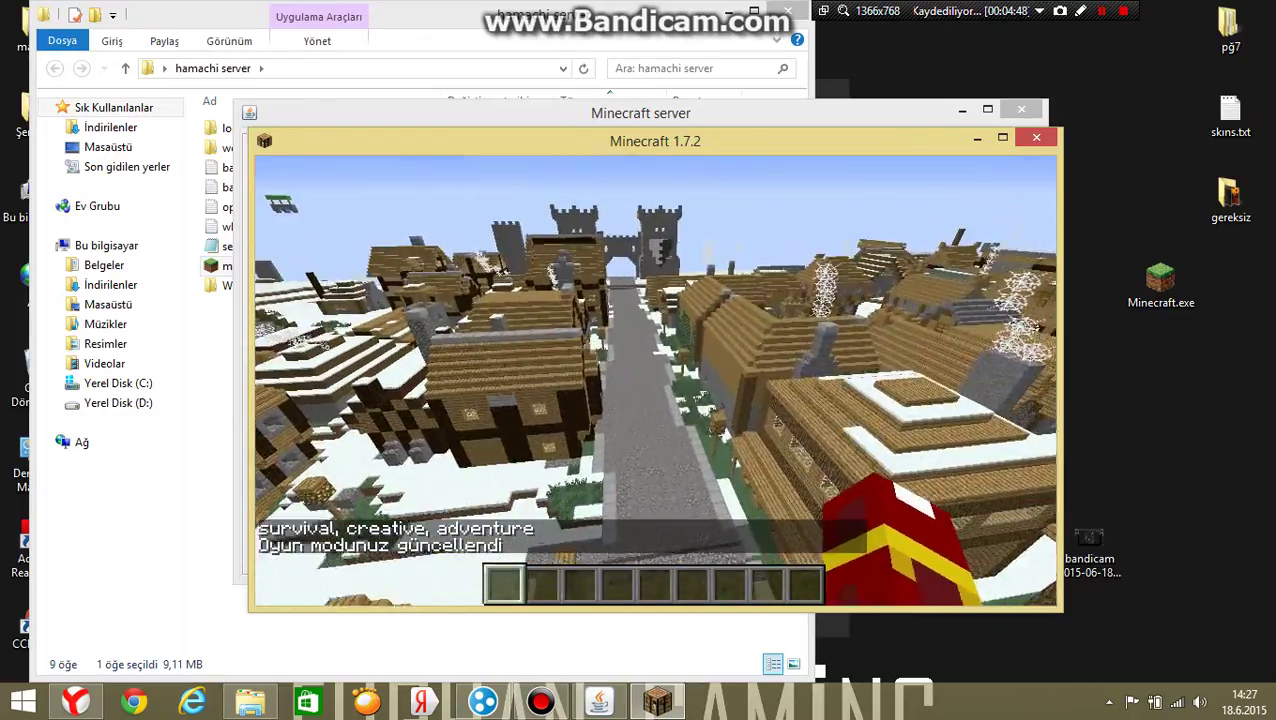
key(shift)
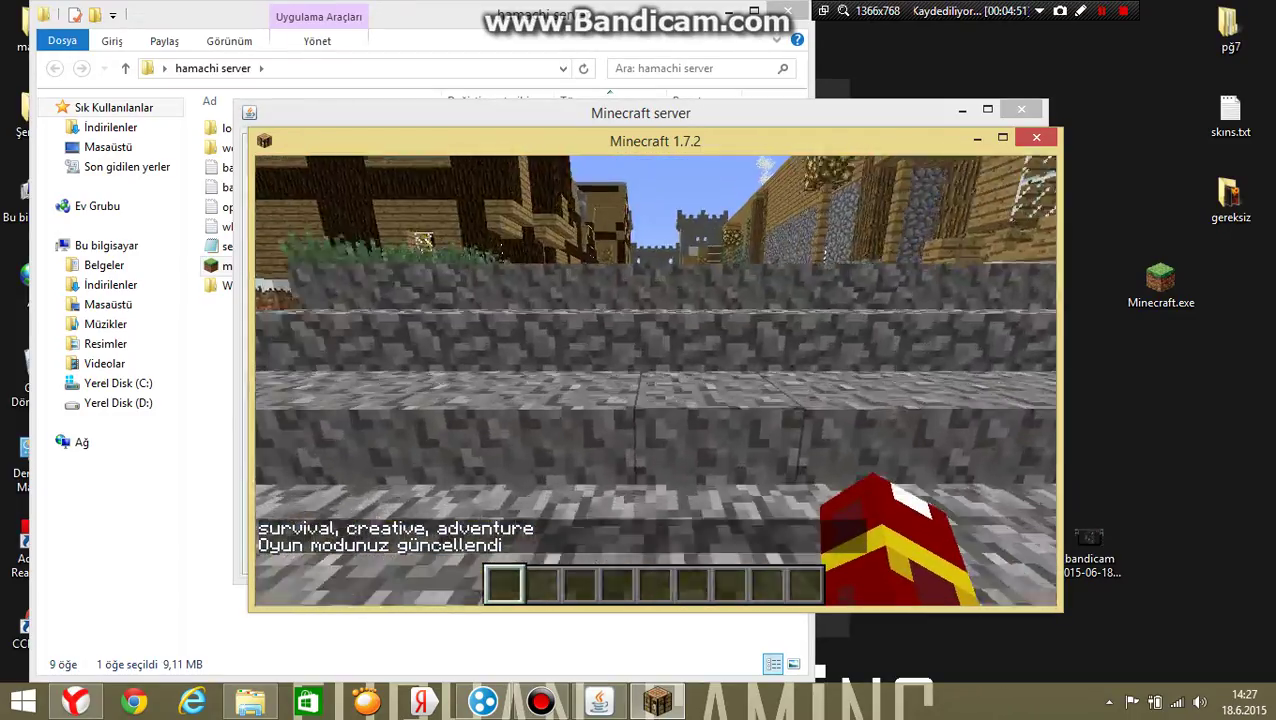
mouse_move(655, 380)
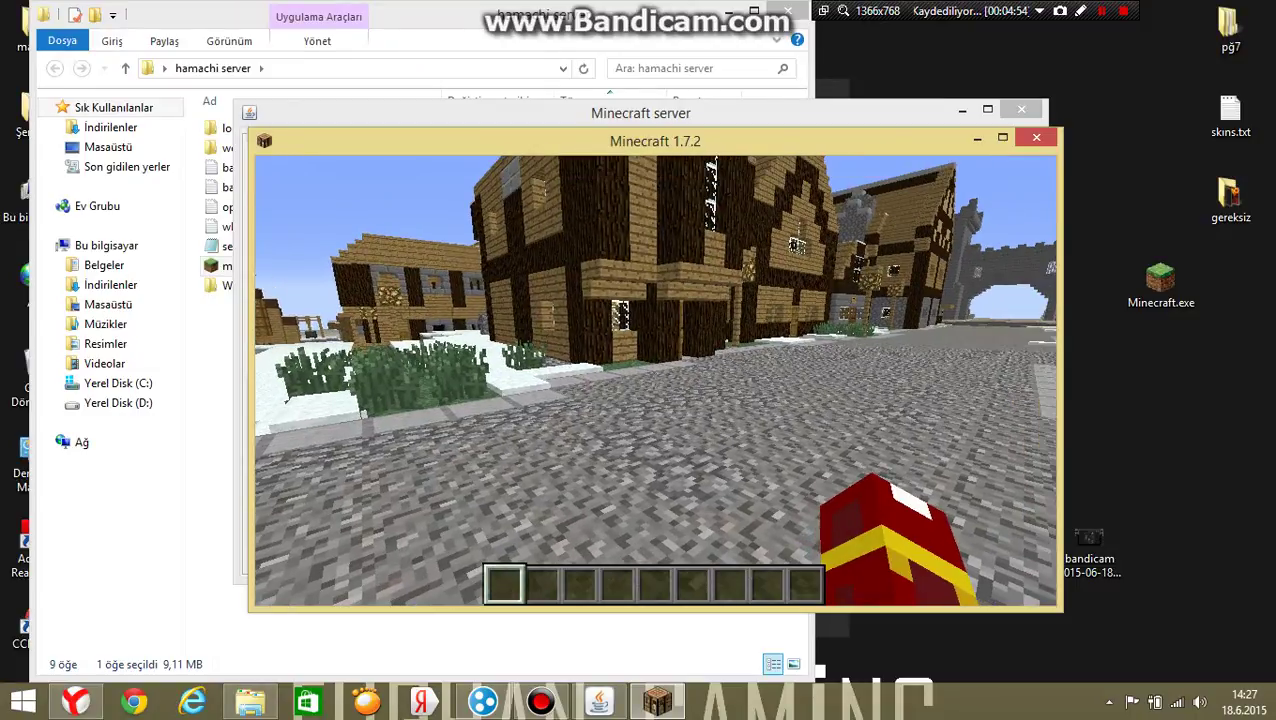
key(Escape)
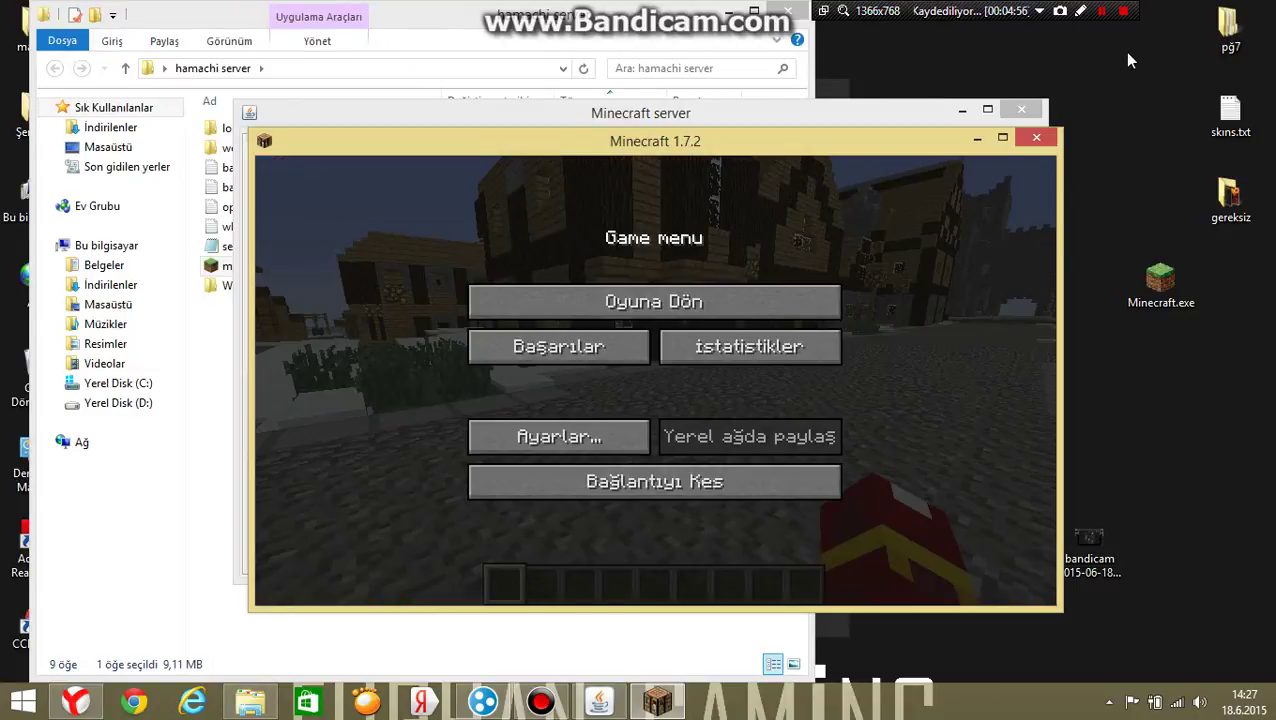